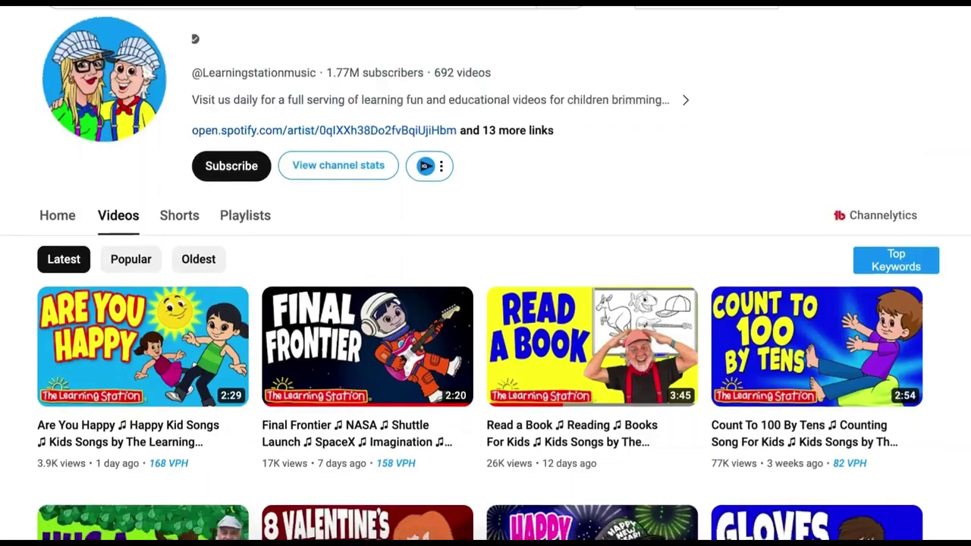
Browse the latest video thumbnails, titles and view counts on The Learning Station's YouTube channel
{"action": "scroll", "coordinate": [485, 303], "scroll_direction": "down", "scroll_amount": 2}
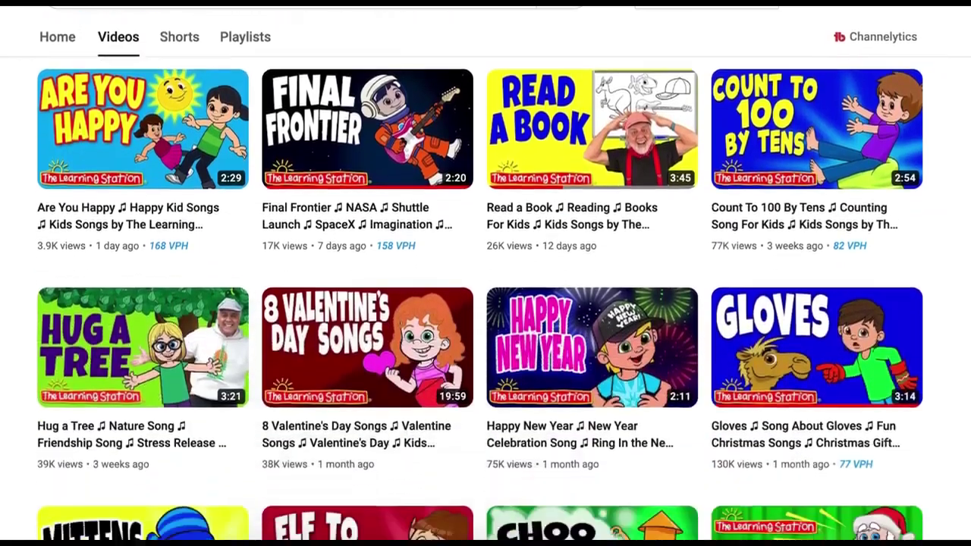
{"action": "scroll", "coordinate": [485, 303], "scroll_direction": "down", "scroll_amount": 2}
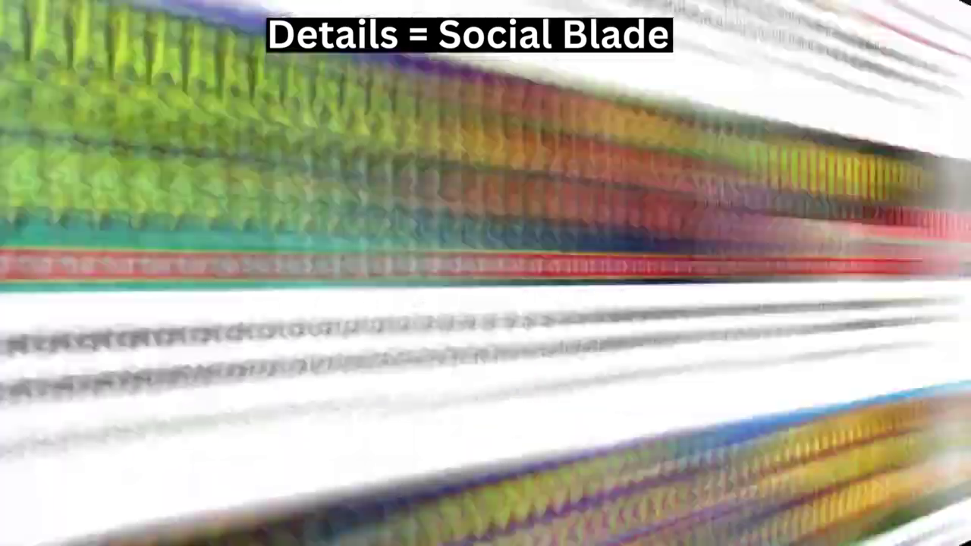
{"action": "scroll", "coordinate": [480, 286], "scroll_direction": "down", "scroll_amount": 3}
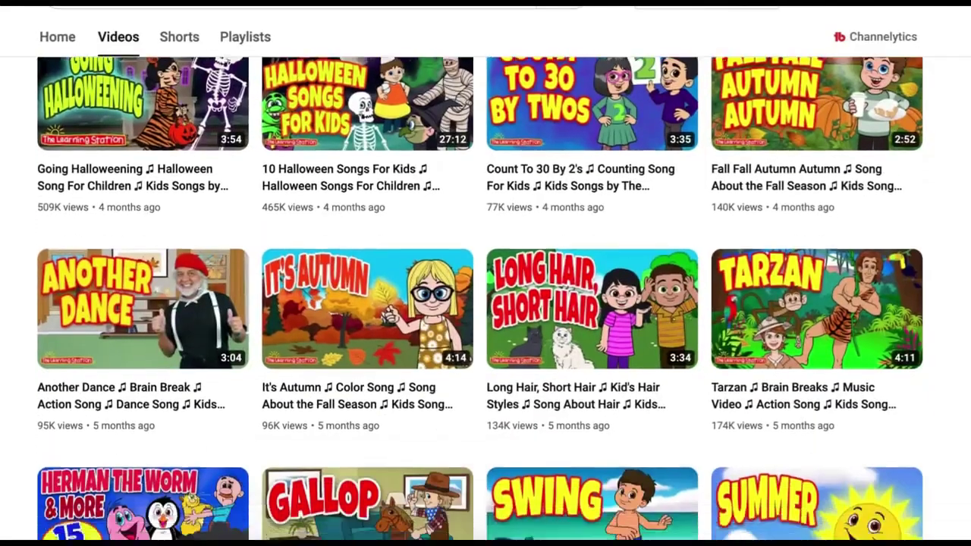
{"action": "scroll", "coordinate": [480, 298], "scroll_direction": "down", "scroll_amount": 7}
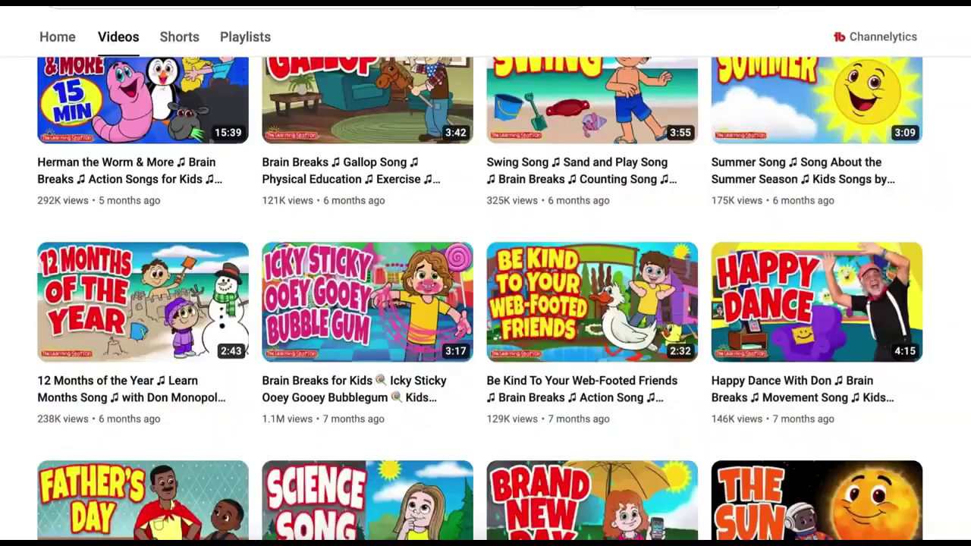
{"action": "scroll", "coordinate": [481, 297], "scroll_direction": "down", "scroll_amount": 3}
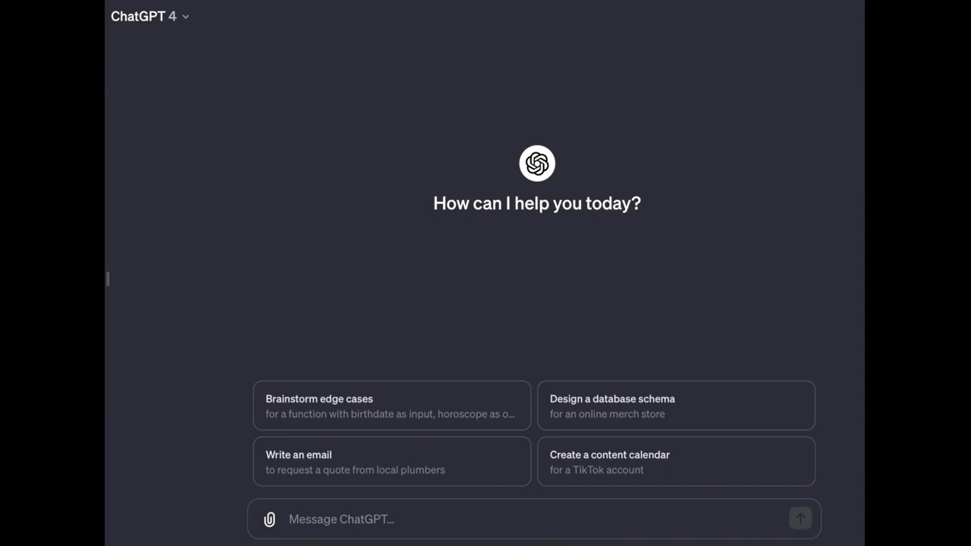
Ask ChatGPT to write a fun children education song teaching alphabets letters using fruit as an example, and select the opening verse
{"action": "left_click", "coordinate": [447, 518]}
{"action": "type", "text": "write a children ed"}
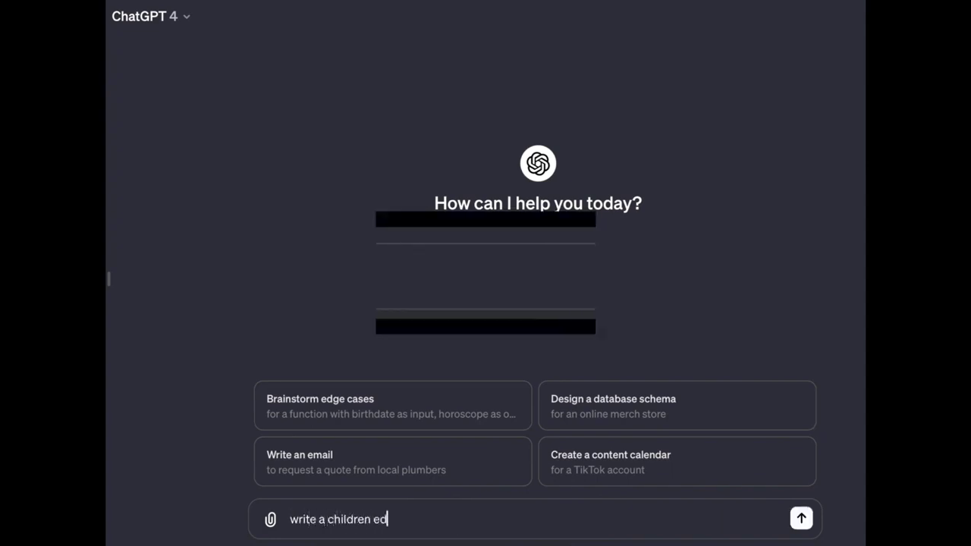
{"action": "type", "text": "ucation song teaching alphabets "}
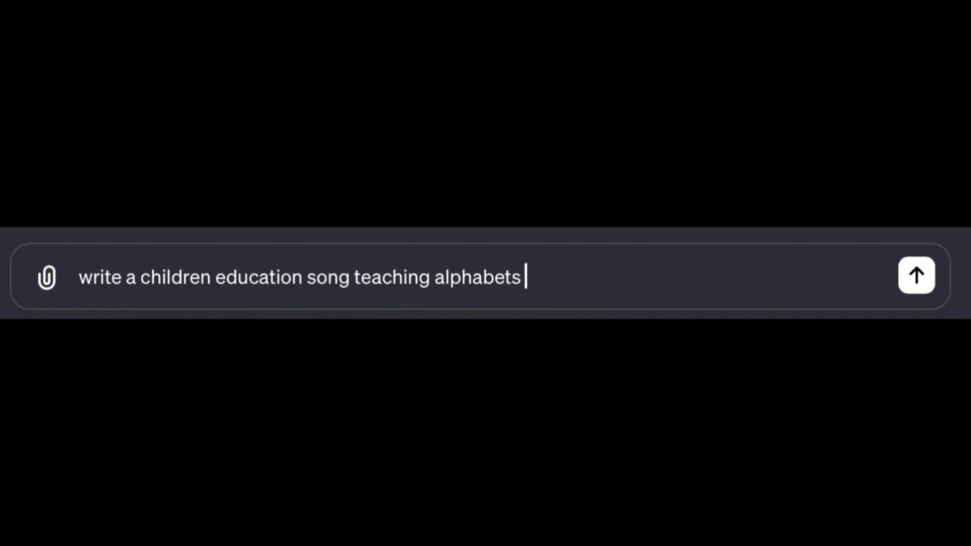
{"action": "type", "text": "letters using fruit as an example, make it fun"}
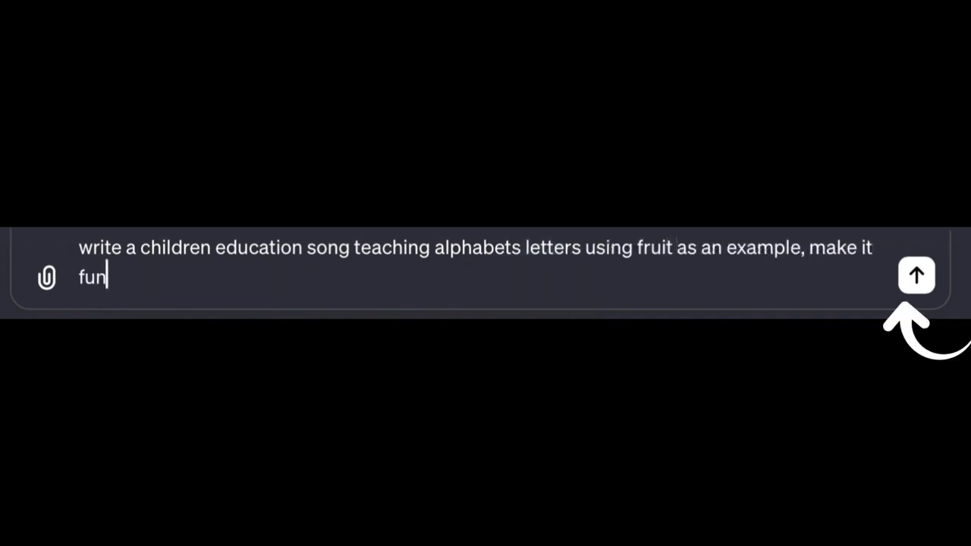
{"action": "key", "text": "Return"}
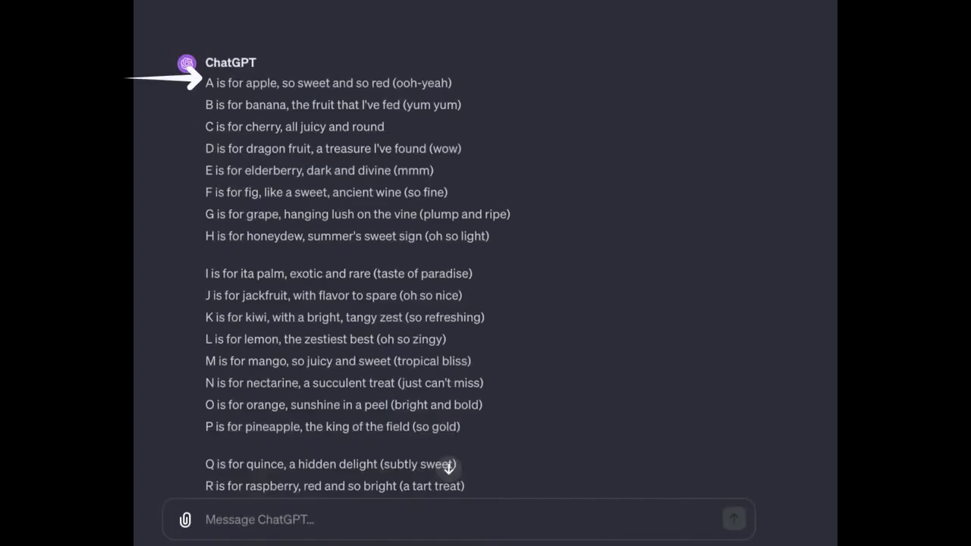
{"action": "scroll", "coordinate": [486, 273], "scroll_direction": "down", "scroll_amount": 1}
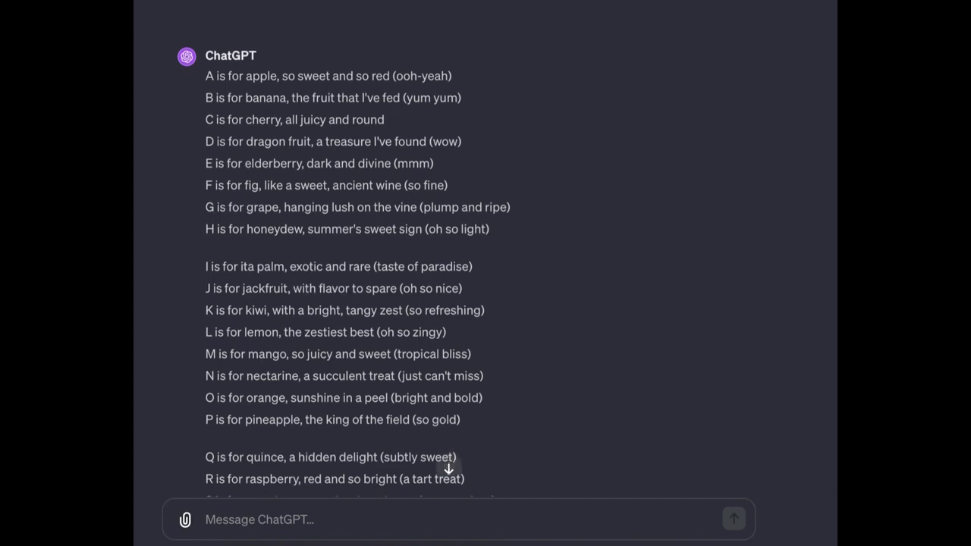
{"action": "left_click_drag", "start_coordinate": [206, 75], "coordinate": [492, 233]}
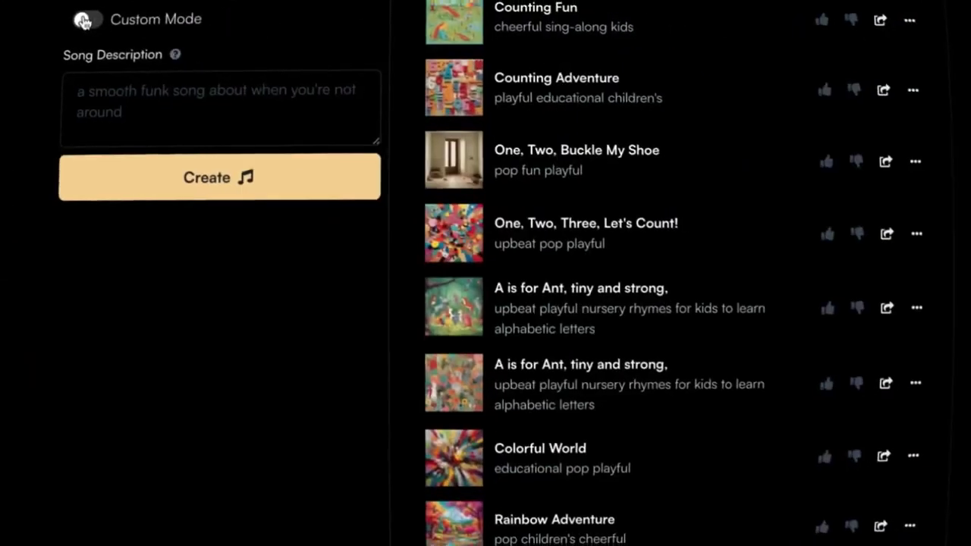
Turn on Custom Mode in the song generator and fill its lyrics with the fruit alphabet song copied from ChatGPT
{"action": "left_click", "coordinate": [88, 27]}
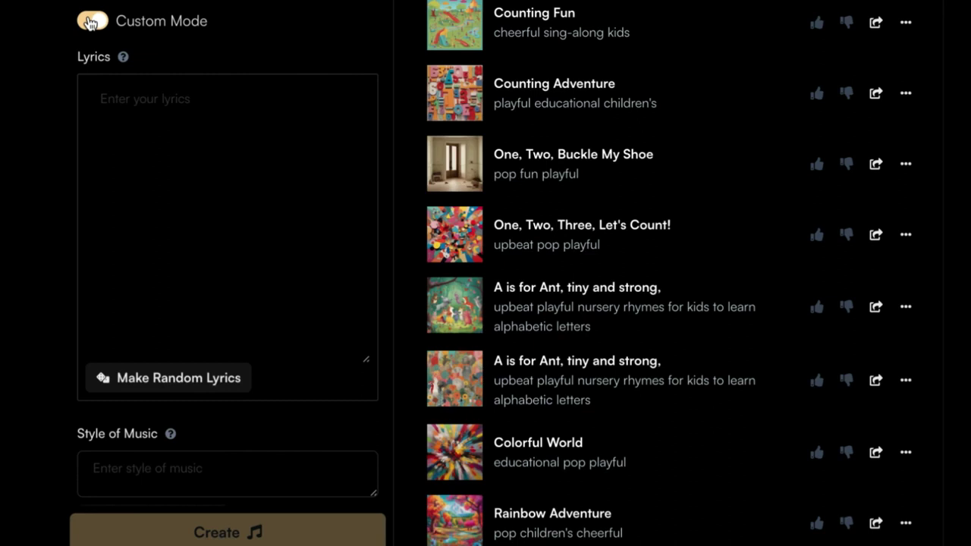
{"action": "left_click", "coordinate": [175, 115]}
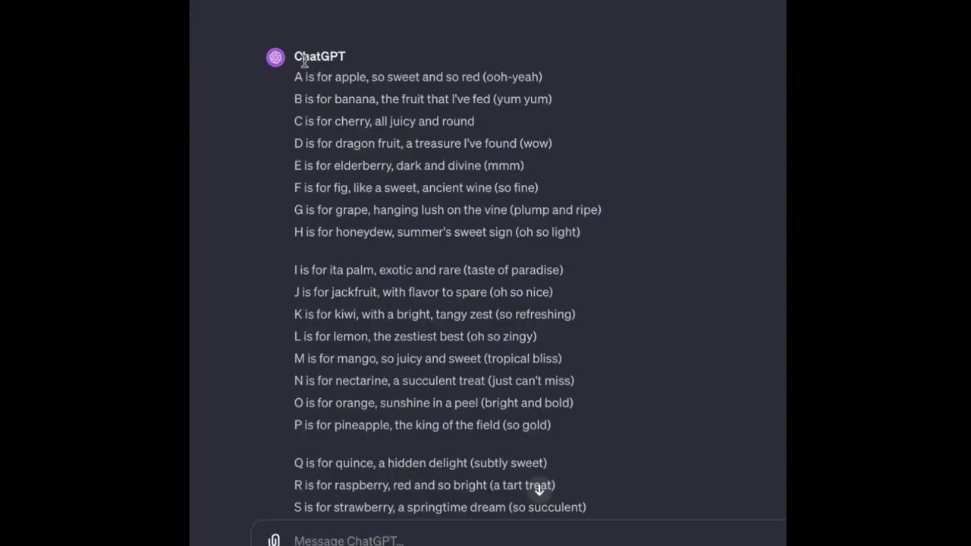
{"action": "left_click_drag", "start_coordinate": [303, 60], "coordinate": [581, 386]}
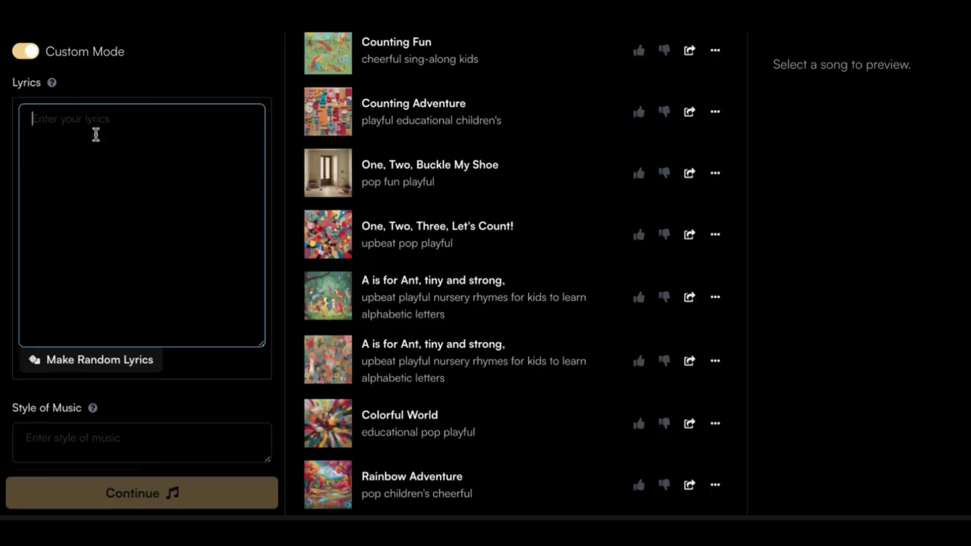
{"action": "left_click", "coordinate": [96, 134]}
{"action": "type", "text": "A is for apple, so sweet and so red (ooh-yeah) B is for banana, the fruit that I've fed (yum yum) C is for cherry, all juicy and round D is for dragon fruit, a treasure I've found (wow) E is for elderberry, dark and divine (mmm) F is for fig, like a sweet, ancient wine (so fine) G is for grape, hanging lush on the vine (plump and ripe) H is for honeydew, summer's sweet sign (oh so light)  I is for ita palm, exotic and rare (taste of paradise) J is for jackfruit, with flavor to spare (oh so nice) K is for kiwi, with a bright, tangy zest (so refreshing) L is for lemon, the zestiest best (oh so zingy) M is for mango, so juicy and sweet (tropical bliss) N is for nectarine, a succulent treat (just can't miss) O is for orange, sunshine in a peel (bright and bold) P is for pineapple, the king of the field (so gold)  Q is for quince, a hidden delight (subtly sweet) R is for raspberry, red and so bright (a tart treat) S is for strawberry, a springtime dream (so succulent) T is for tangerine, wi"}
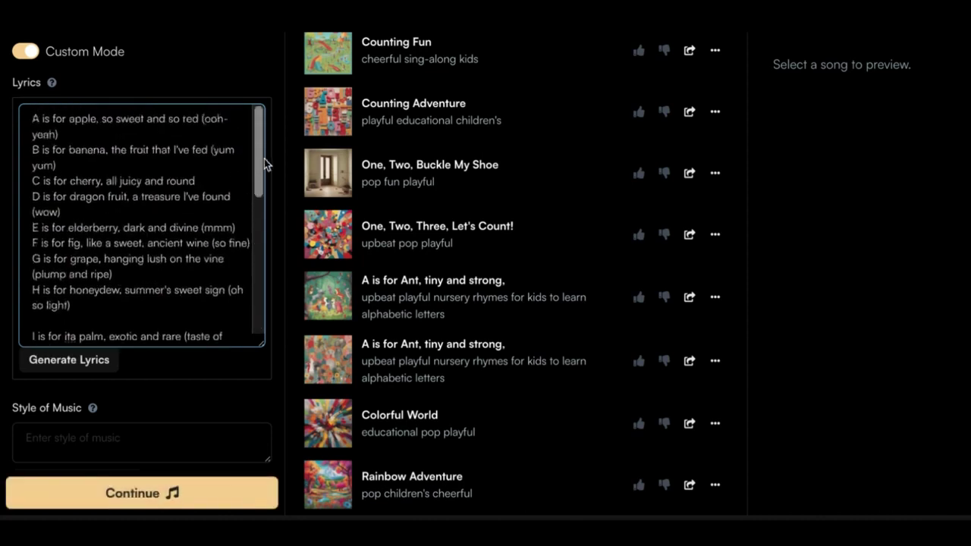
Set the style of music to "Children Educational Music" and continue with generating the song
{"action": "left_click", "coordinate": [43, 450]}
{"action": "type", "text": "Children Educational Music"}
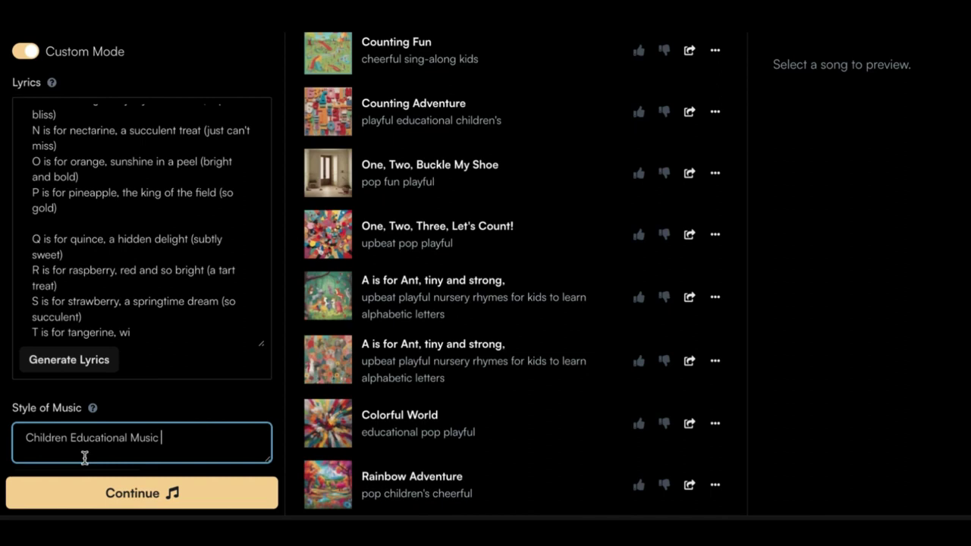
{"action": "left_click", "coordinate": [132, 494]}
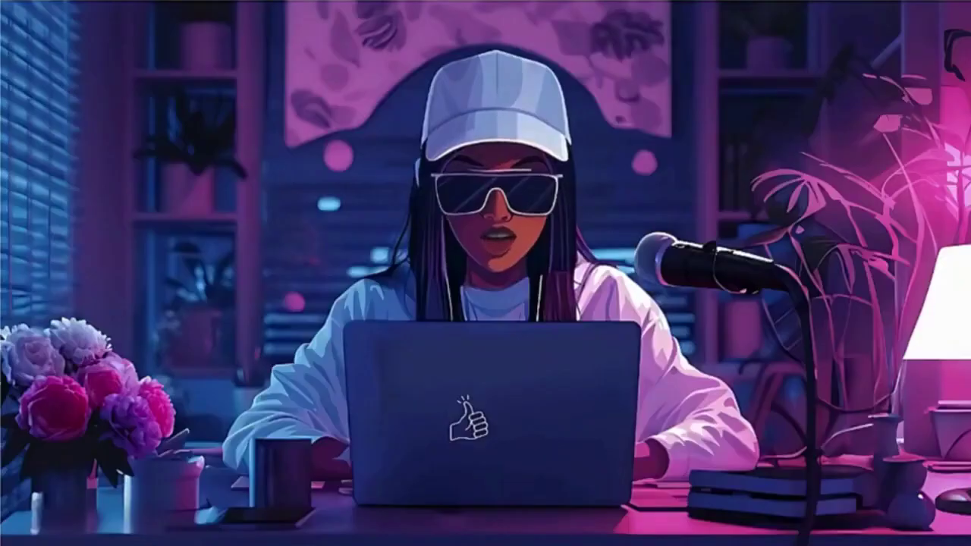
{"action": "left_click", "coordinate": [346, 381]}
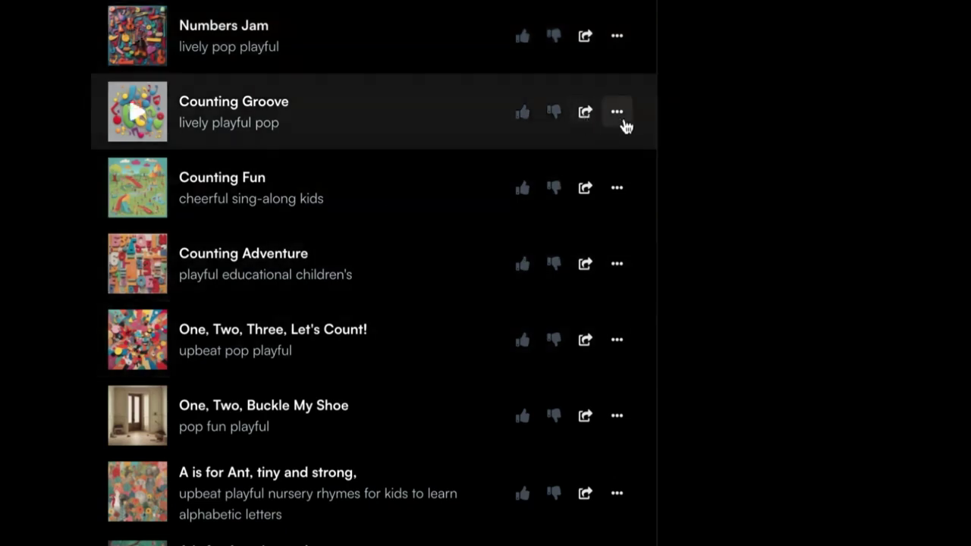
Download the audio of the "Counting Groove" song from the song list
{"action": "right_click", "coordinate": [623, 115]}
{"action": "left_click", "coordinate": [617, 114]}
{"action": "left_click", "coordinate": [617, 115]}
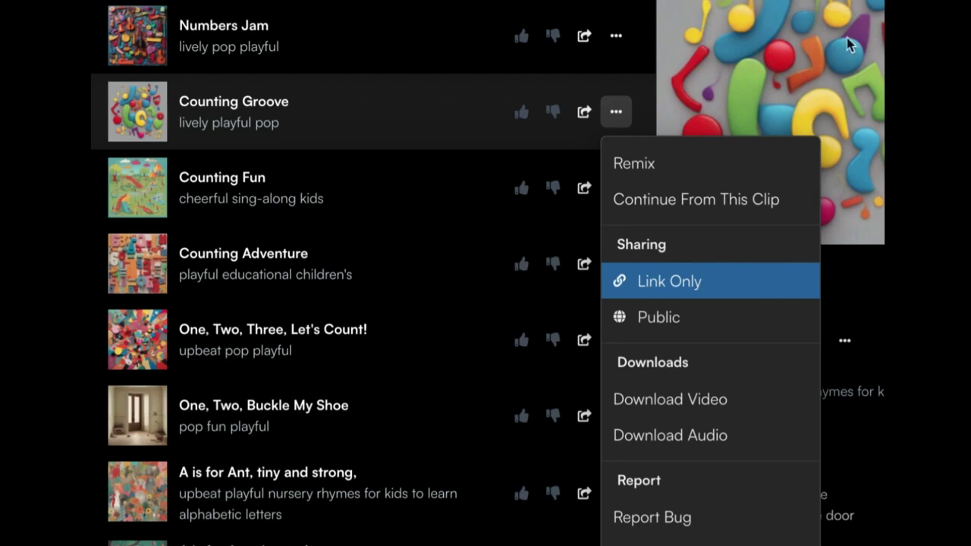
{"action": "left_click", "coordinate": [646, 440]}
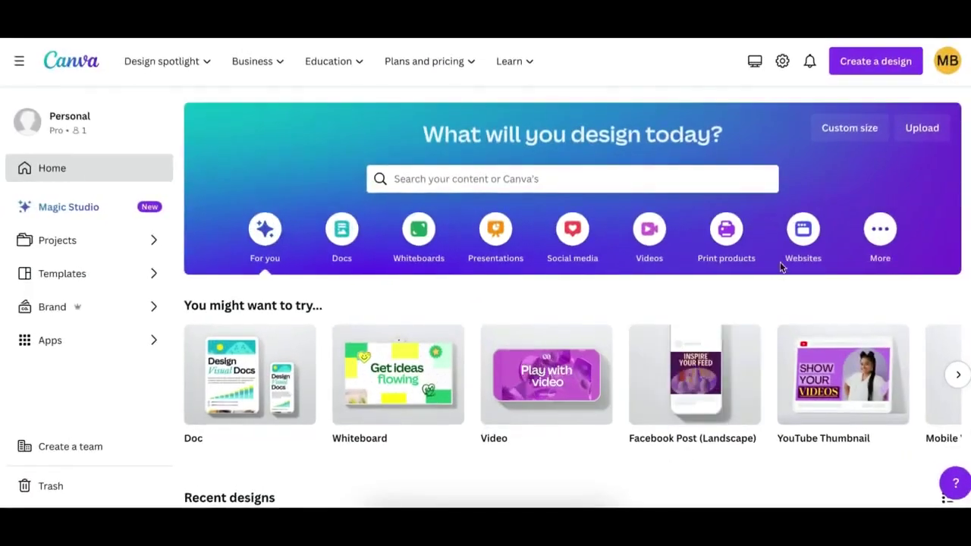
Switch to Canva and create a blank 1920 × 1080 px video design
{"action": "left_click", "coordinate": [895, 67]}
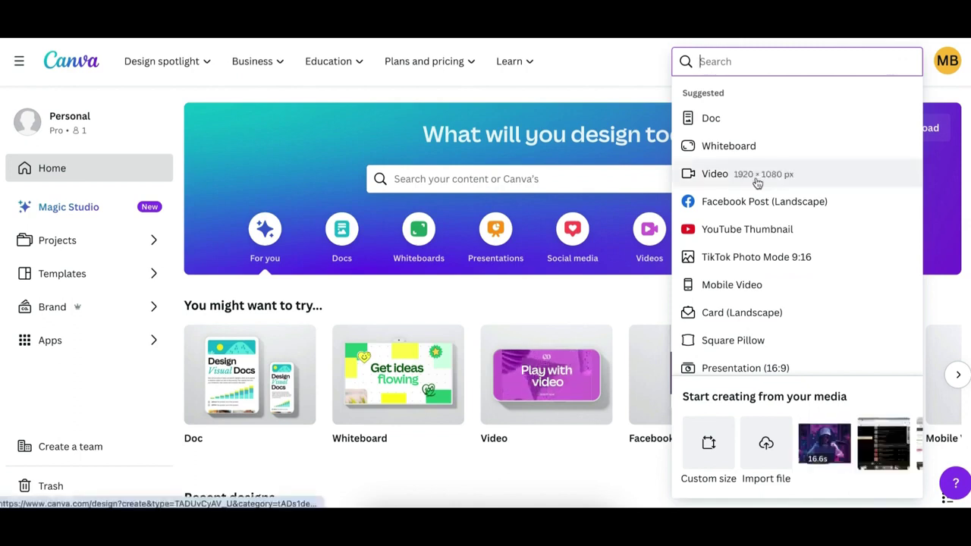
{"action": "left_click", "coordinate": [756, 182]}
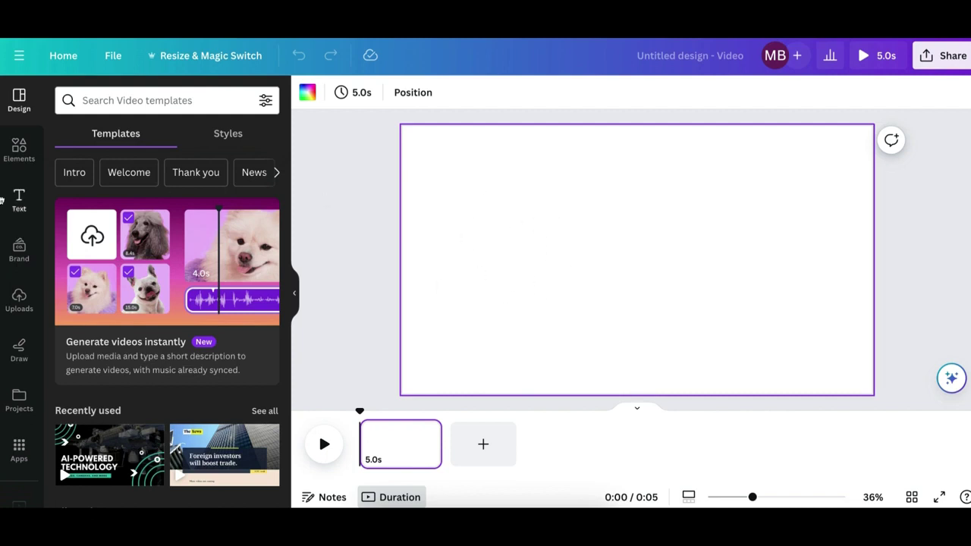
Search the elements for "cartoon background" videos and add the 20-second clip with green hills, sun and clouds
{"action": "left_click", "coordinate": [15, 163]}
{"action": "left_click", "coordinate": [94, 100]}
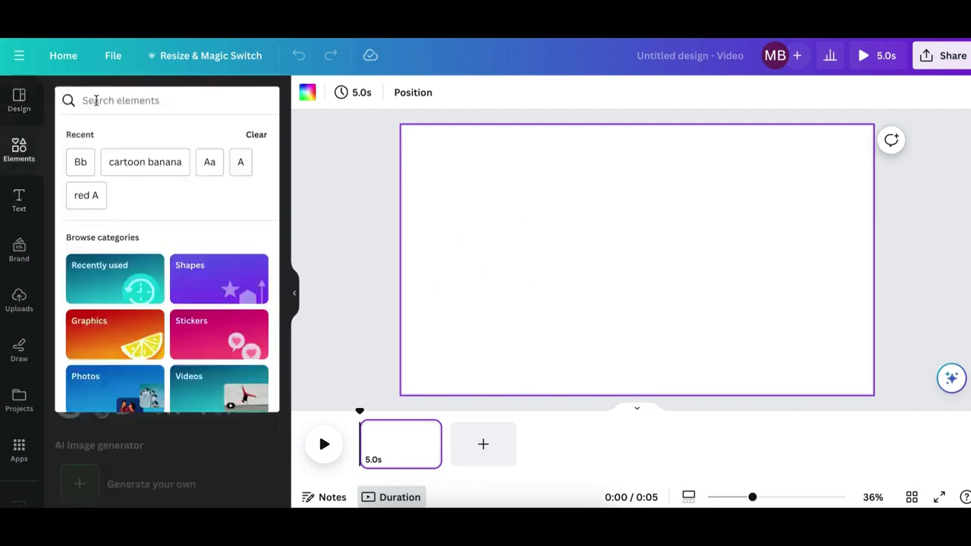
{"action": "type", "text": "cartoon "}
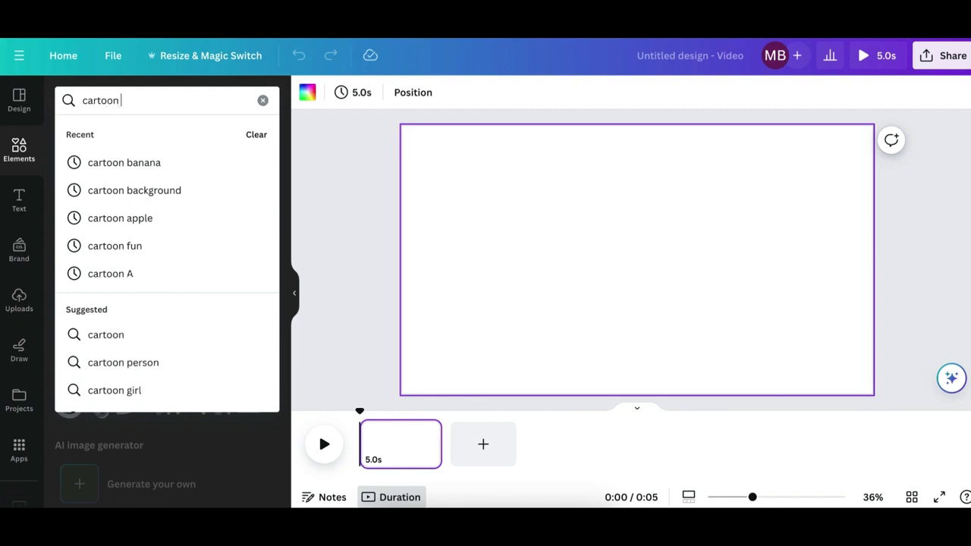
{"action": "type", "text": "background"}
{"action": "key", "text": "Return"}
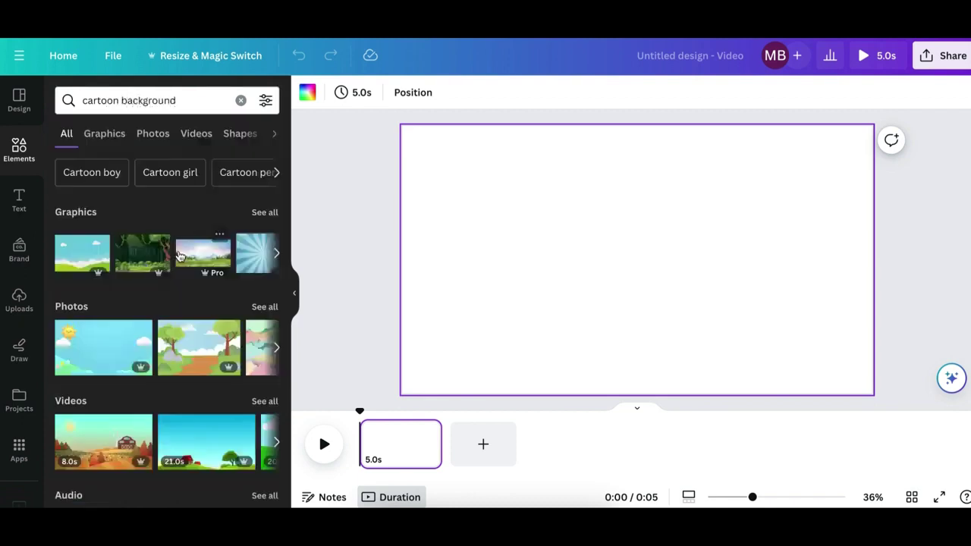
{"action": "left_click", "coordinate": [196, 134]}
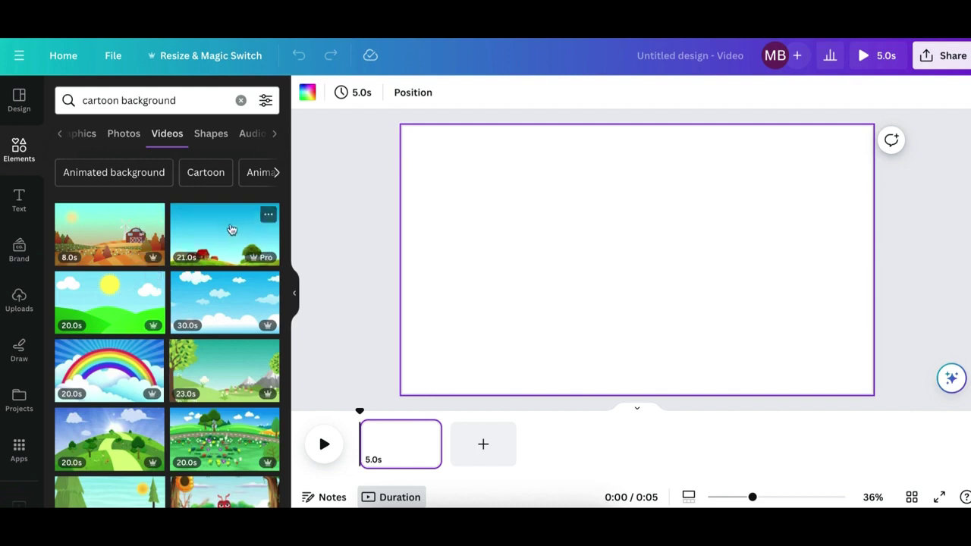
{"action": "left_click", "coordinate": [110, 294]}
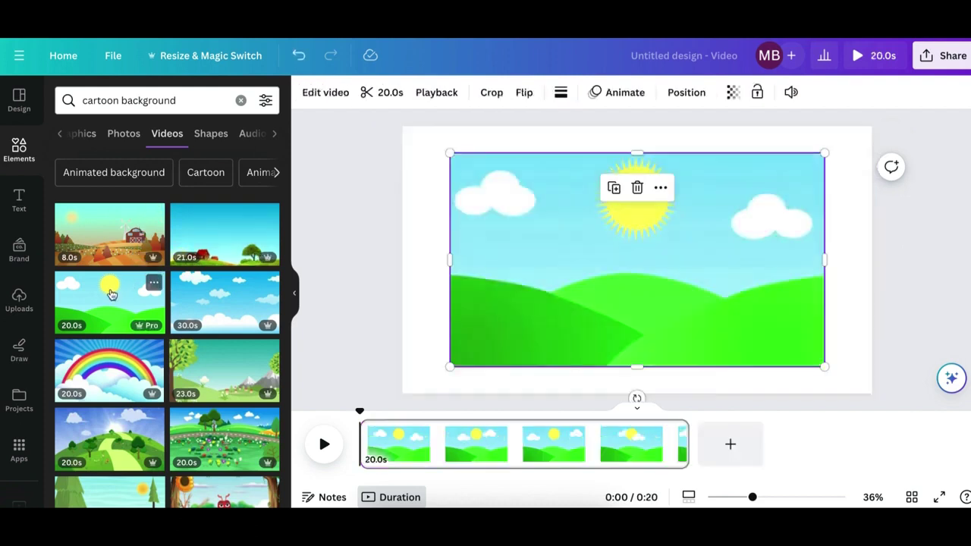
Enlarge the green hills background clip from two opposite corners until it fills the whole page
{"action": "left_click_drag", "start_coordinate": [827, 152], "coordinate": [872, 126]}
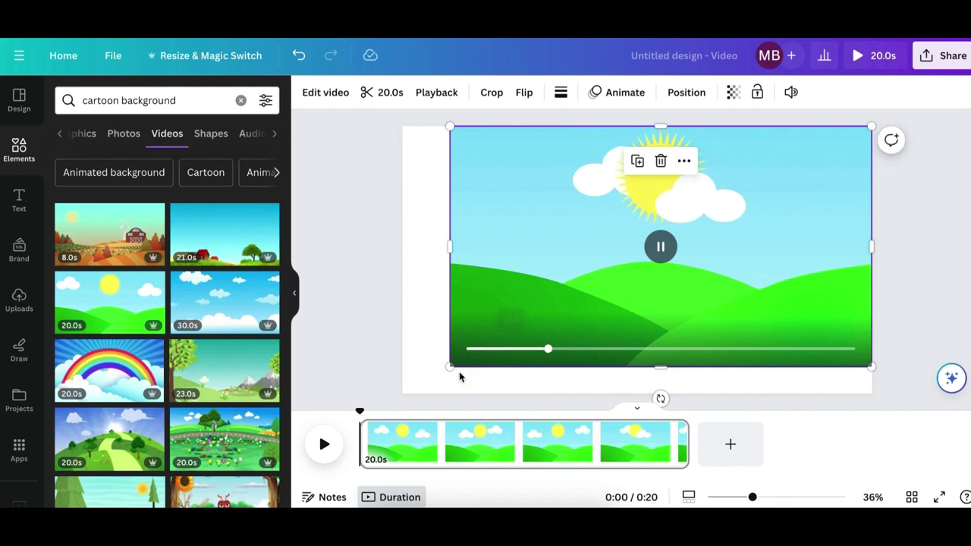
{"action": "left_click_drag", "start_coordinate": [450, 367], "coordinate": [396, 389]}
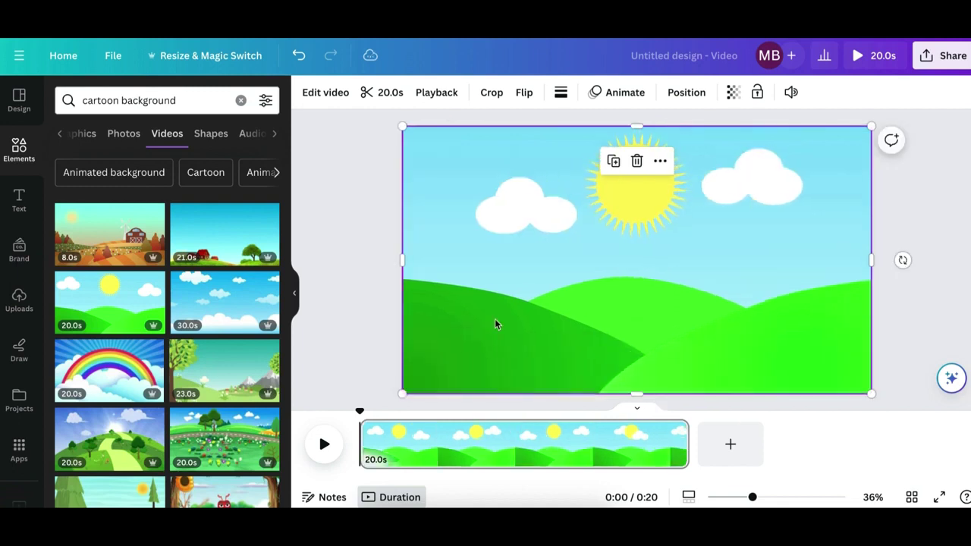
{"action": "left_click", "coordinate": [937, 184]}
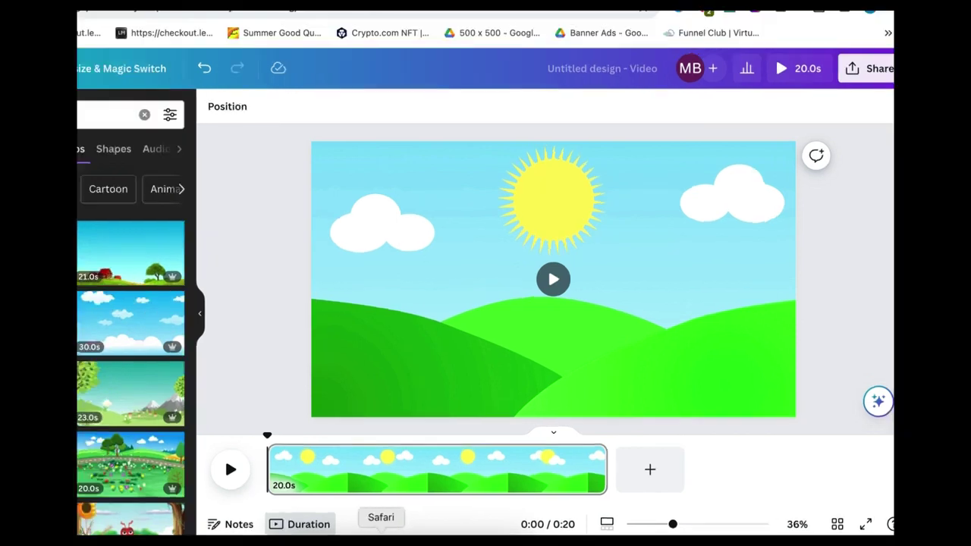
Check the song lyrics in ChatGPT, and search Canva's graphics for "cartoon apple"
{"action": "left_click", "coordinate": [380, 533]}
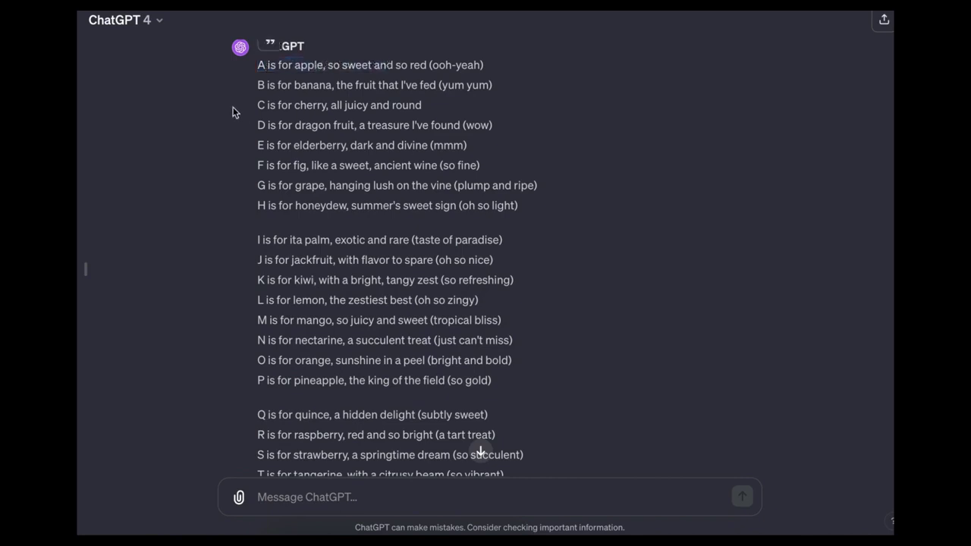
{"action": "left_click", "coordinate": [366, 540]}
{"action": "left_click", "coordinate": [119, 82]}
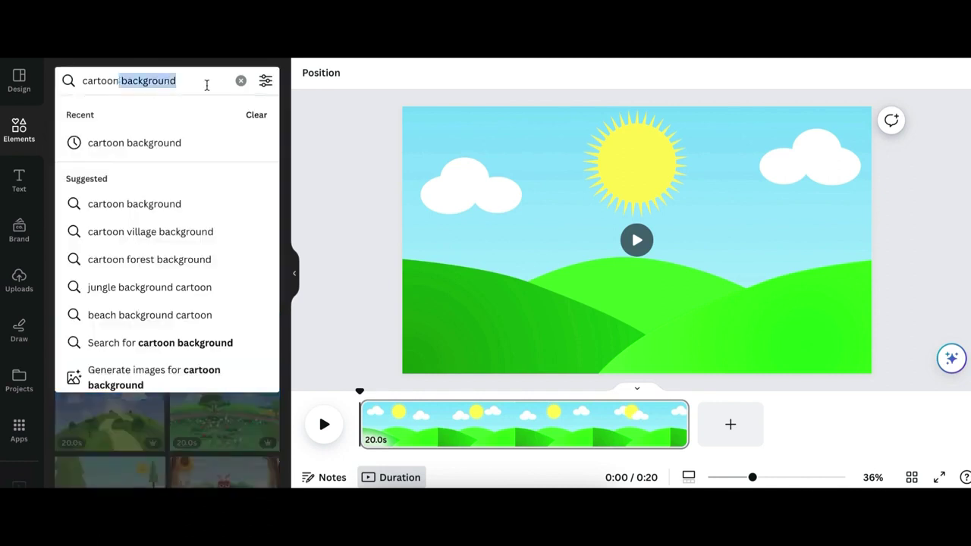
{"action": "type", "text": "appl"}
{"action": "key", "text": "BackSpace"}
{"action": "key", "text": "BackSpace"}
{"action": "key", "text": "BackSpace"}
{"action": "key", "text": "BackSpace"}
{"action": "type", "text": "appl"}
{"action": "left_click", "coordinate": [140, 144]}
{"action": "left_click", "coordinate": [77, 118]}
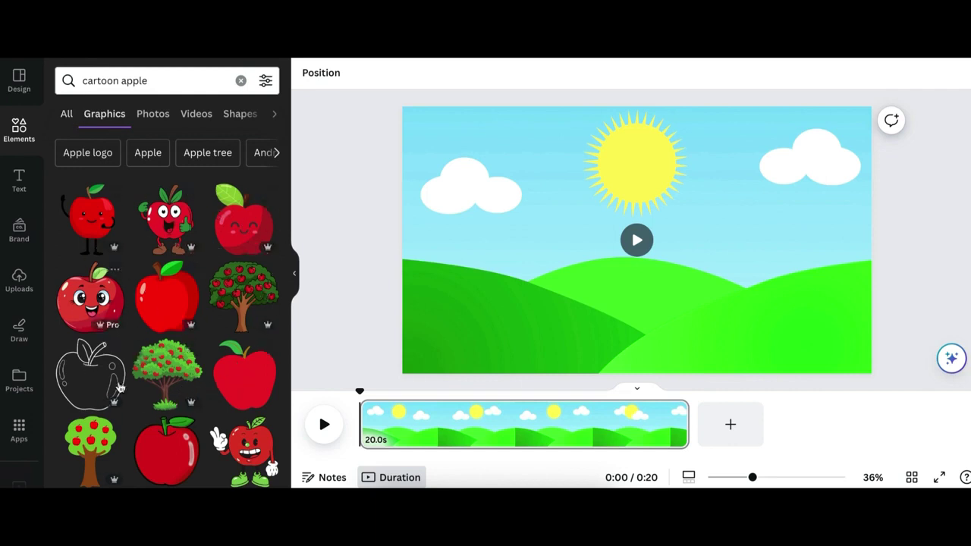
Add the waving red apple character, enlarge it to about 480 × 570, and place it on the hill in the page's lower-left corner
{"action": "left_click", "coordinate": [98, 214]}
{"action": "left_click_drag", "start_coordinate": [639, 239], "coordinate": [487, 274]}
{"action": "left_click_drag", "start_coordinate": [533, 220], "coordinate": [557, 211]}
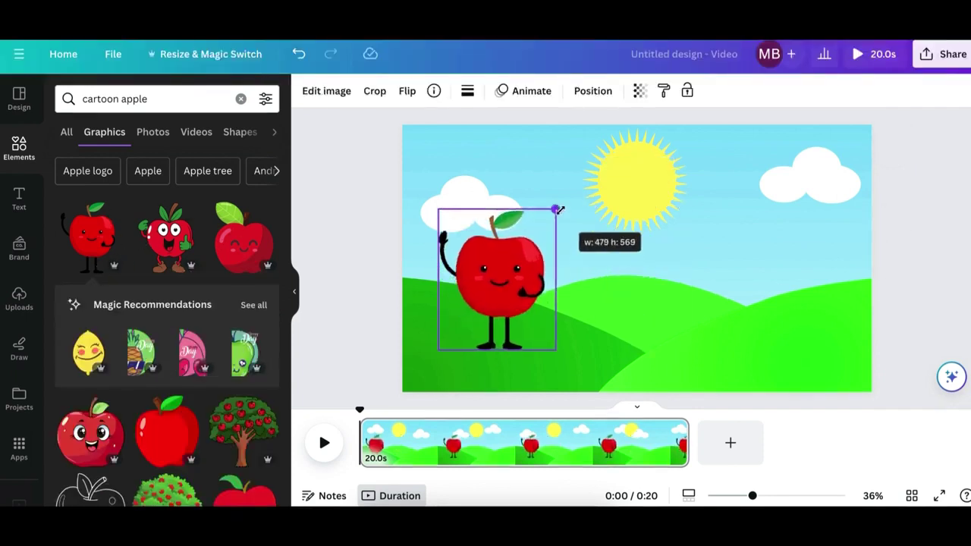
{"action": "left_click_drag", "start_coordinate": [497, 277], "coordinate": [472, 298]}
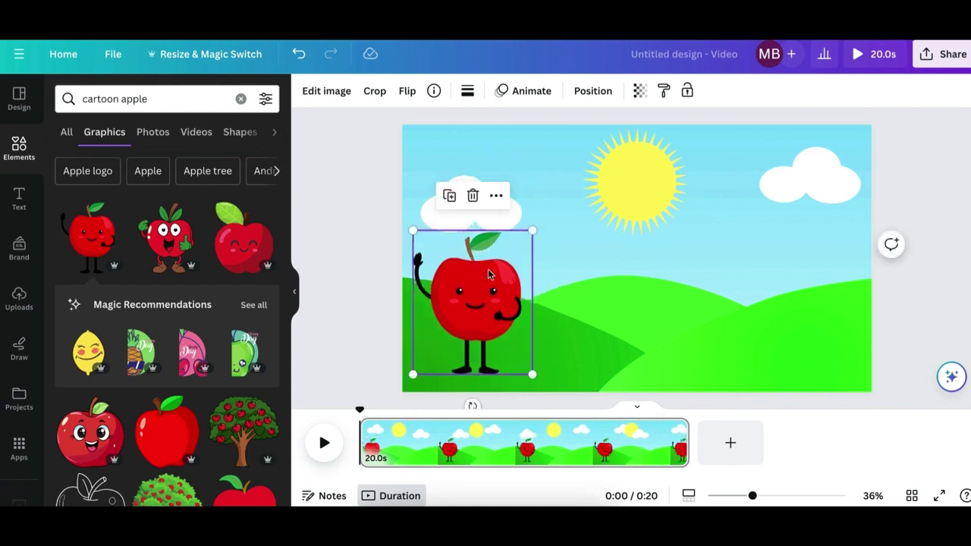
Create a custom animation for the apple character by moving it along a freehand looping path around its spot on the hill
{"action": "left_click", "coordinate": [580, 268]}
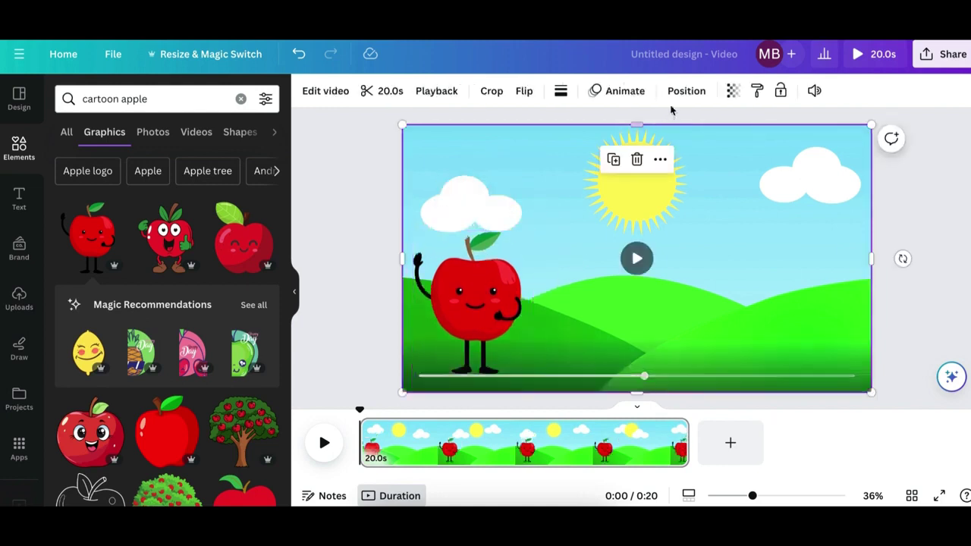
{"action": "left_click", "coordinate": [631, 92]}
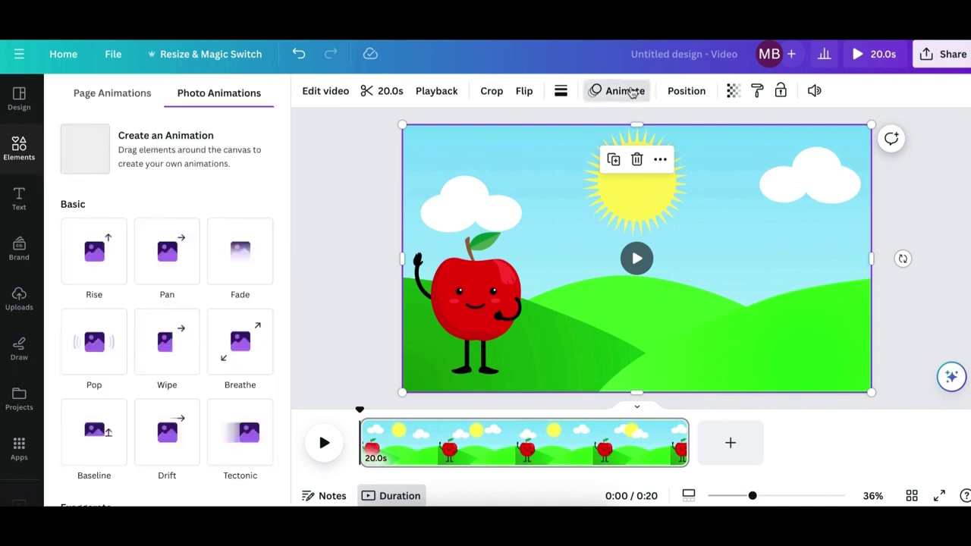
{"action": "left_click", "coordinate": [188, 148]}
{"action": "mouse_move", "coordinate": [469, 301]}
{"action": "left_mouse_down"}
{"action": "mouse_move", "coordinate": [462, 292]}
{"action": "mouse_move", "coordinate": [474, 270]}
{"action": "mouse_move", "coordinate": [509, 292]}
{"action": "mouse_move", "coordinate": [497, 289]}
{"action": "mouse_move", "coordinate": [505, 254]}
{"action": "mouse_move", "coordinate": [550, 267]}
{"action": "mouse_move", "coordinate": [527, 305]}
{"action": "mouse_move", "coordinate": [491, 255]}
{"action": "mouse_move", "coordinate": [553, 231]}
{"action": "mouse_move", "coordinate": [475, 286]}
{"action": "mouse_move", "coordinate": [522, 298]}
{"action": "left_mouse_up"}
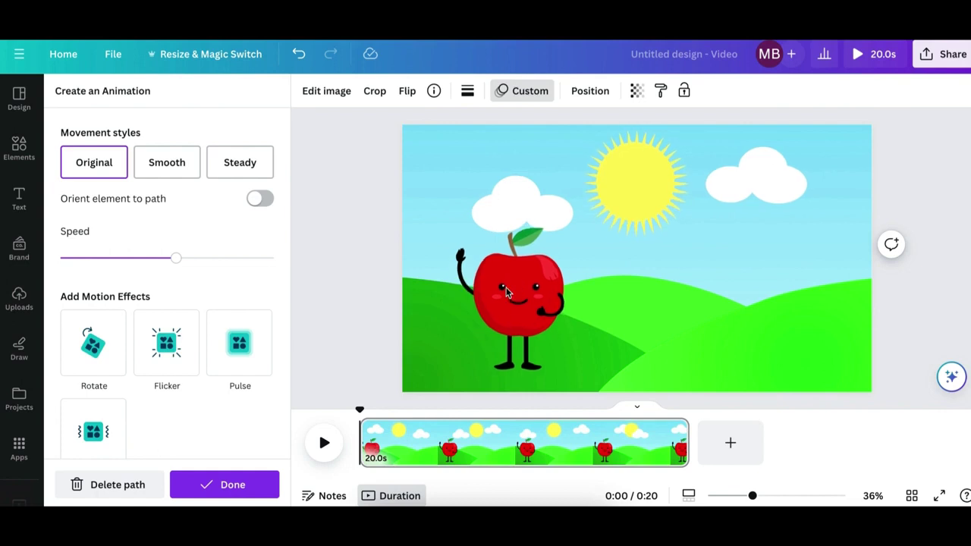
{"action": "left_click", "coordinate": [506, 293]}
Search the elements for "Aa" and place the black Aa letters graphic over the hills, opposite the apple character
{"action": "left_click", "coordinate": [19, 145]}
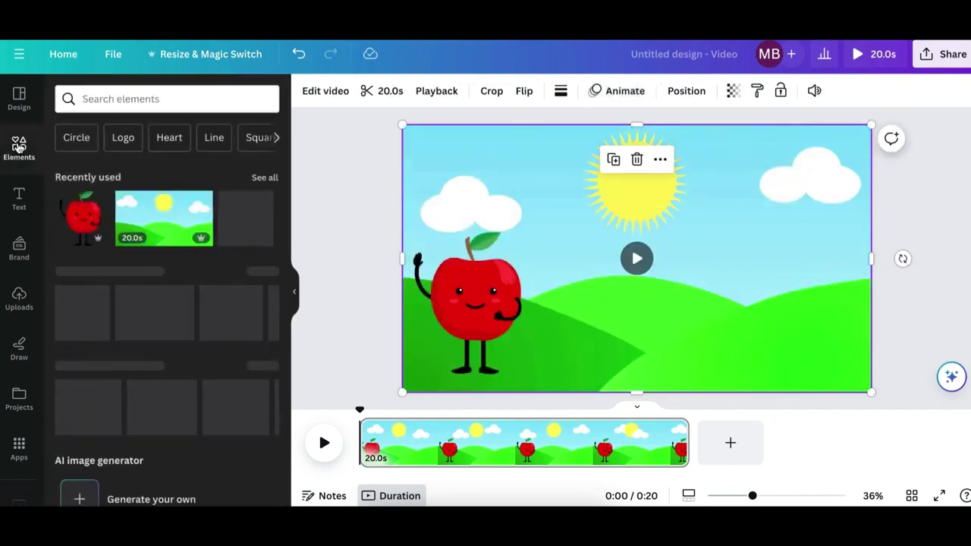
{"action": "left_click", "coordinate": [202, 92]}
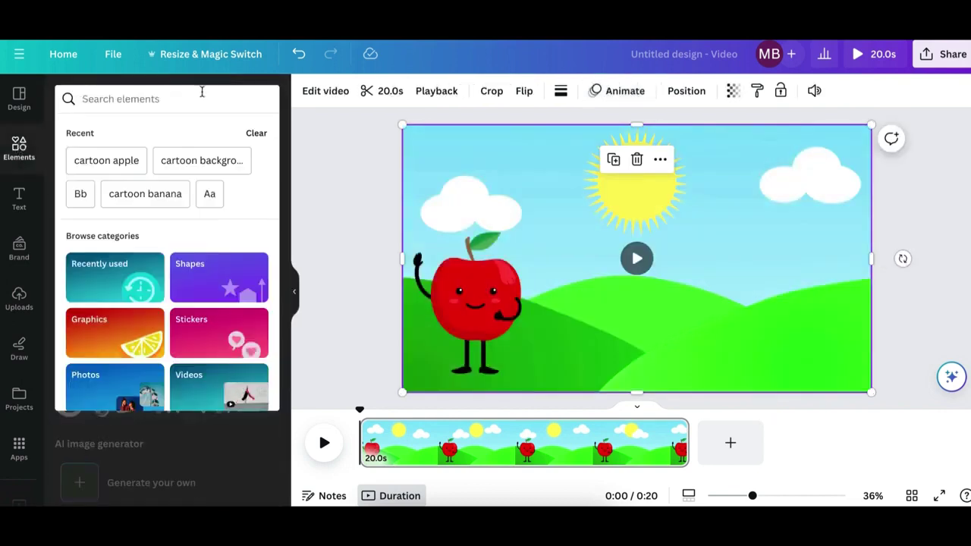
{"action": "left_click", "coordinate": [209, 193]}
{"action": "left_click_drag", "start_coordinate": [135, 252], "coordinate": [647, 260]}
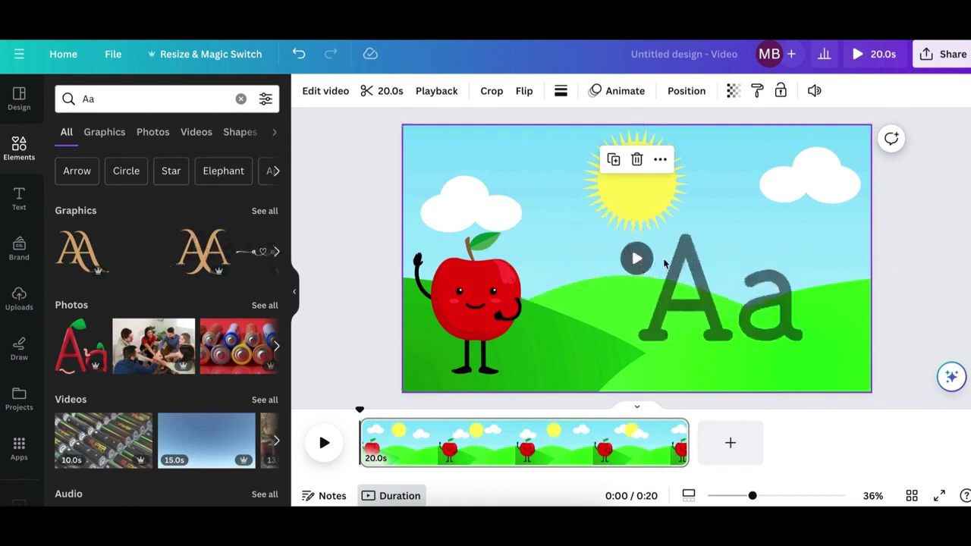
Add a subheading text reading "Apple" to the page
{"action": "left_click", "coordinate": [19, 198]}
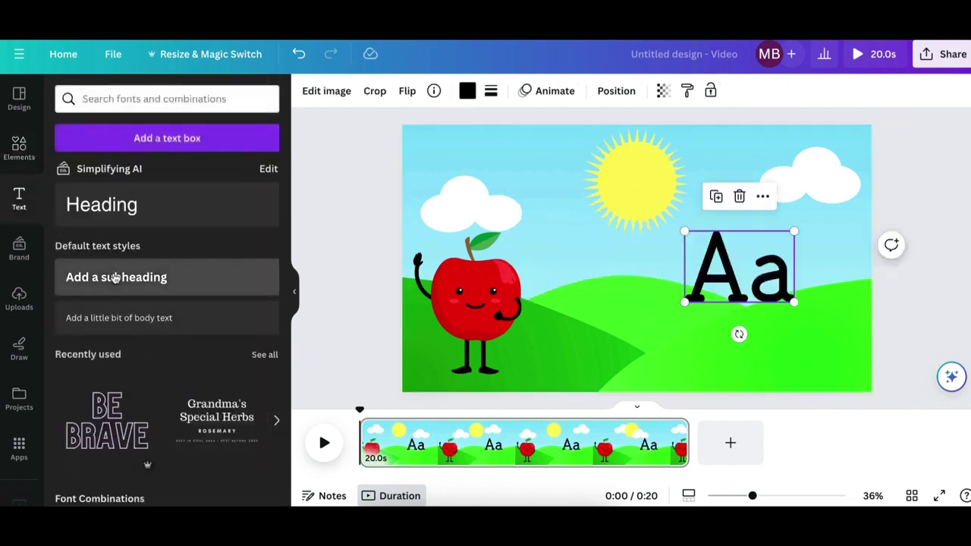
{"action": "left_click", "coordinate": [115, 278]}
{"action": "type", "text": "Apple"}
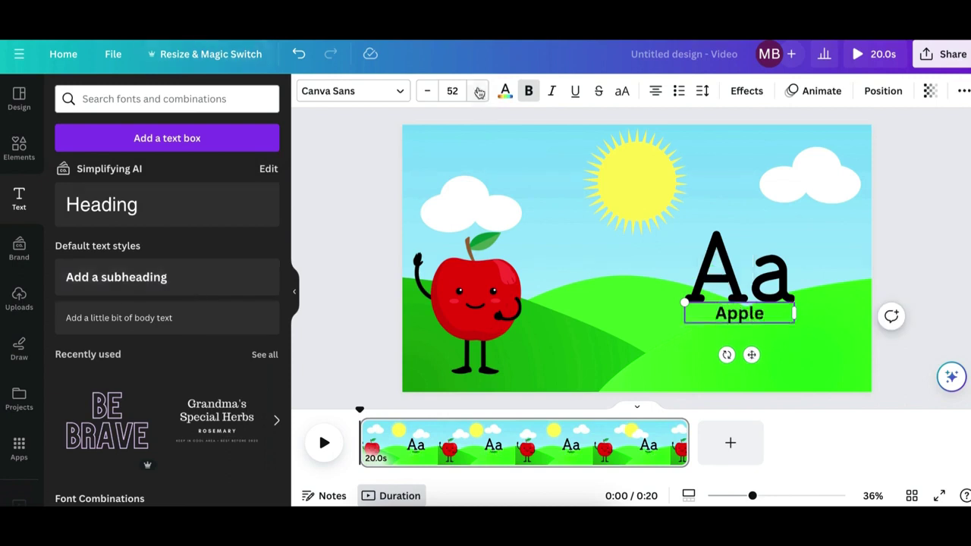
Enlarge the "Apple" text to size 84 and move it a little below the Aa letters
{"action": "left_click", "coordinate": [480, 92]}
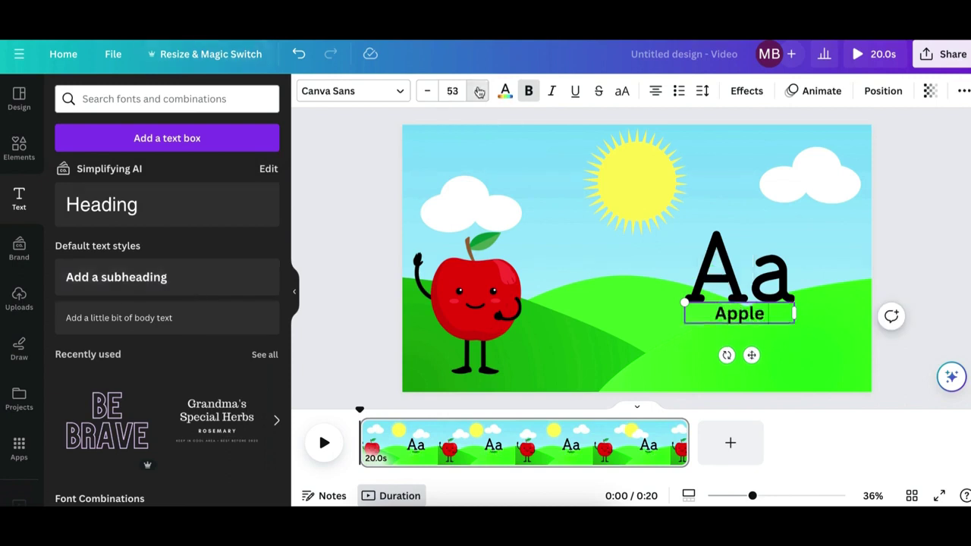
{"action": "left_click", "coordinate": [480, 92]}
{"action": "left_click", "coordinate": [479, 92]}
{"action": "left_click", "coordinate": [479, 92]}
{"action": "left_click", "coordinate": [479, 92]}
{"action": "left_click", "coordinate": [480, 92]}
{"action": "left_click", "coordinate": [479, 92]}
{"action": "left_click", "coordinate": [479, 91]}
{"action": "left_click", "coordinate": [480, 92]}
{"action": "left_click", "coordinate": [480, 92]}
{"action": "left_click", "coordinate": [478, 92]}
{"action": "left_click", "coordinate": [478, 92]}
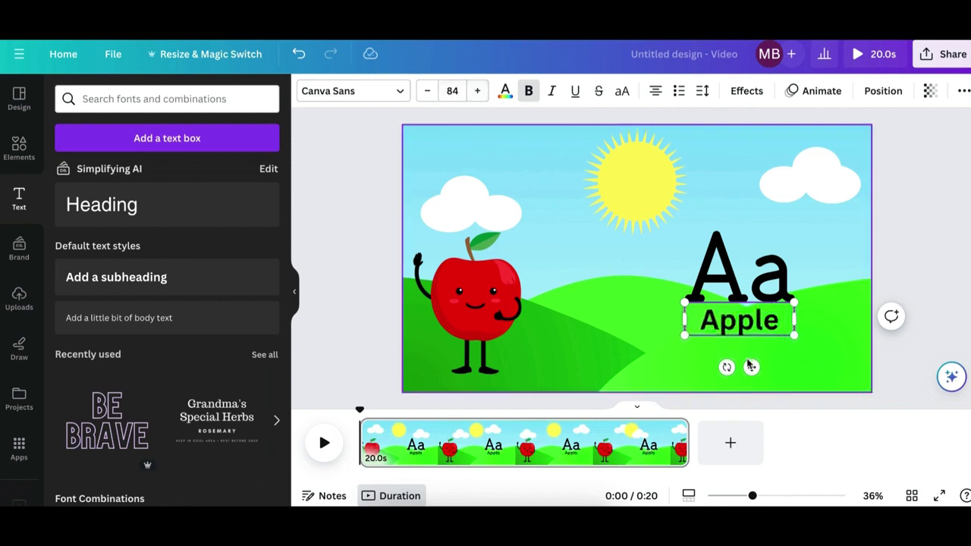
{"action": "left_click_drag", "start_coordinate": [750, 367], "coordinate": [756, 395]}
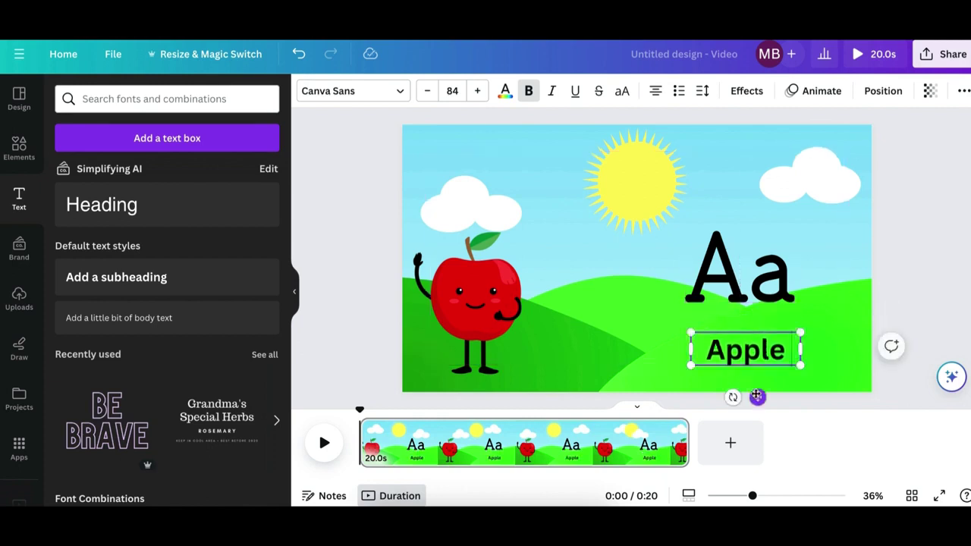
Create a custom animation for the Aa letters by moving them along a small freehand looping path
{"action": "left_click", "coordinate": [750, 264]}
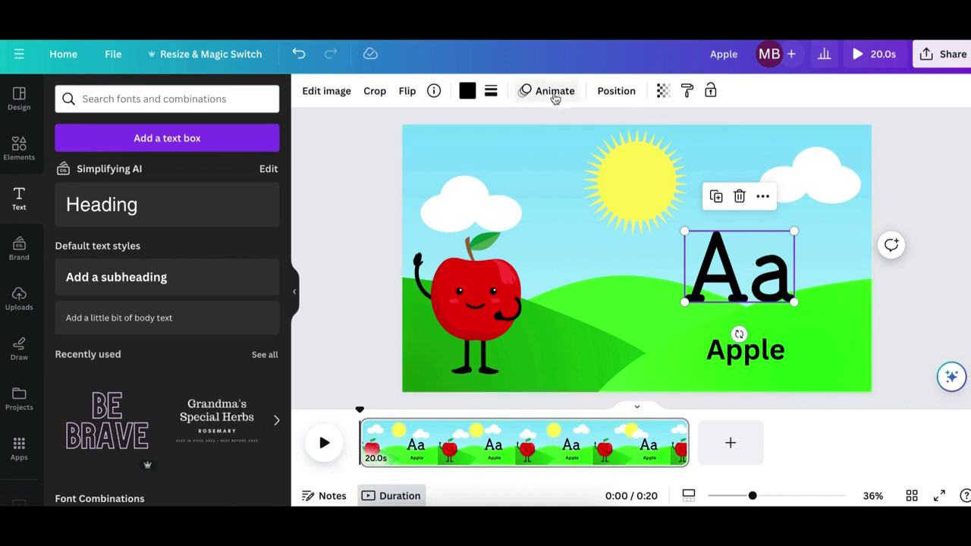
{"action": "left_click", "coordinate": [554, 92]}
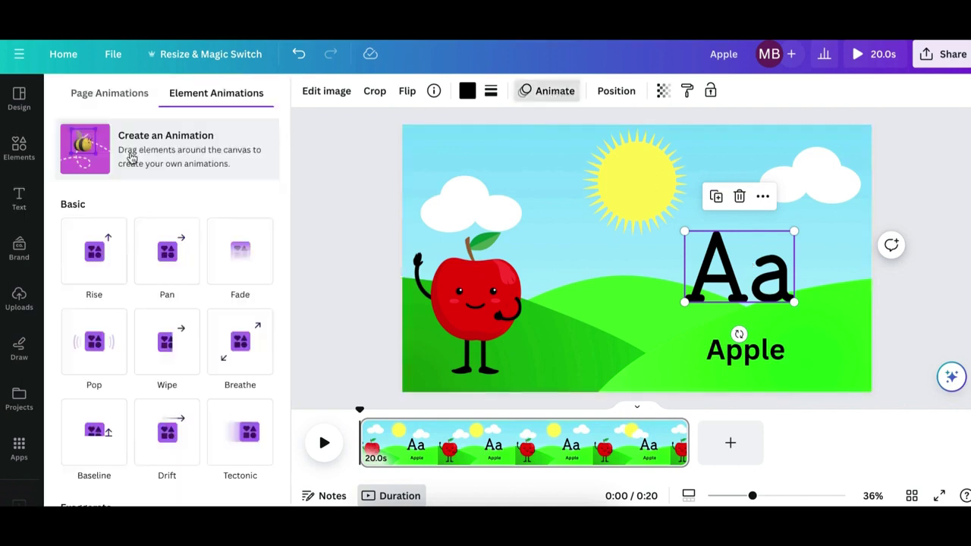
{"action": "left_click", "coordinate": [130, 156]}
{"action": "mouse_move", "coordinate": [699, 283]}
{"action": "left_mouse_down"}
{"action": "mouse_move", "coordinate": [716, 260]}
{"action": "mouse_move", "coordinate": [758, 271]}
{"action": "mouse_move", "coordinate": [711, 275]}
{"action": "mouse_move", "coordinate": [765, 254]}
{"action": "mouse_move", "coordinate": [788, 286]}
{"action": "mouse_move", "coordinate": [758, 242]}
{"action": "mouse_move", "coordinate": [803, 237]}
{"action": "mouse_move", "coordinate": [729, 258]}
{"action": "mouse_move", "coordinate": [720, 228]}
{"action": "mouse_move", "coordinate": [750, 255]}
{"action": "mouse_move", "coordinate": [727, 237]}
{"action": "mouse_move", "coordinate": [740, 254]}
{"action": "left_mouse_up"}
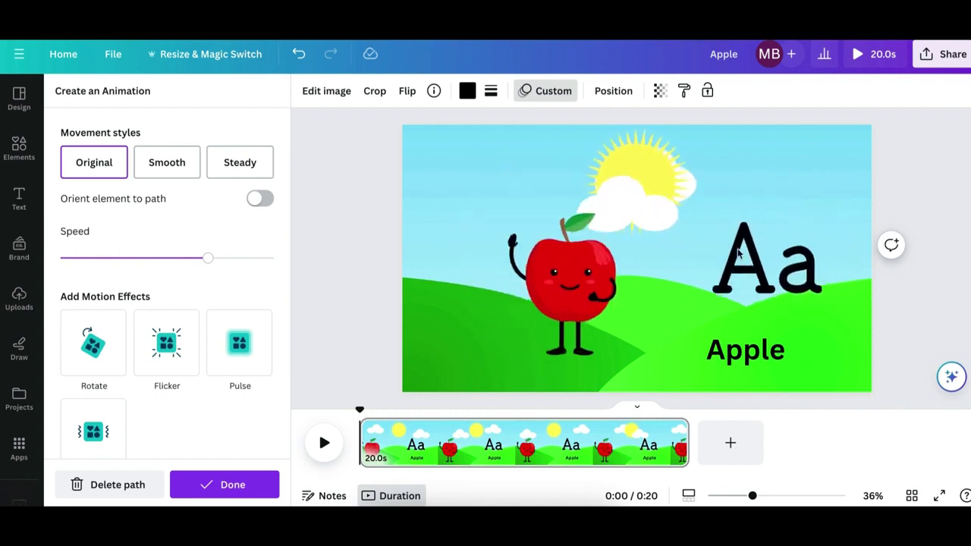
Create a custom animation for the "Apple" text by moving it back and forth along a short freehand path
{"action": "left_click", "coordinate": [728, 351]}
{"action": "left_click", "coordinate": [820, 92]}
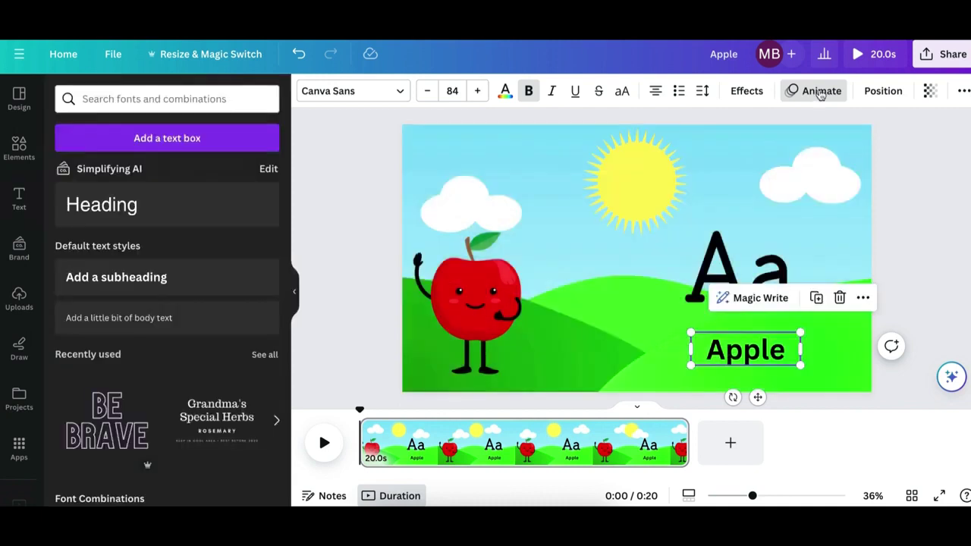
{"action": "left_click", "coordinate": [815, 91]}
{"action": "left_click", "coordinate": [158, 144]}
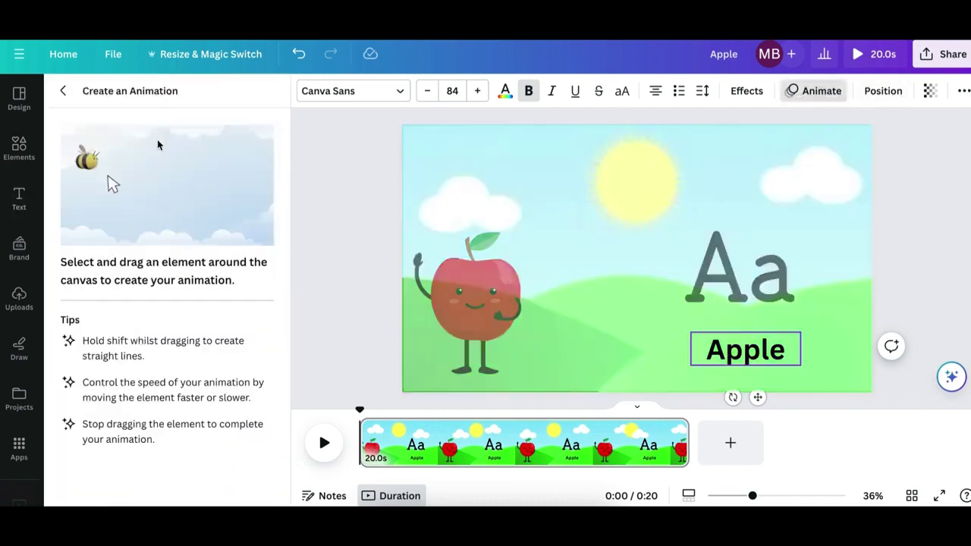
{"action": "mouse_move", "coordinate": [736, 355]}
{"action": "left_mouse_down"}
{"action": "mouse_move", "coordinate": [695, 351]}
{"action": "mouse_move", "coordinate": [795, 345]}
{"action": "mouse_move", "coordinate": [737, 342]}
{"action": "mouse_move", "coordinate": [768, 346]}
{"action": "left_mouse_up"}
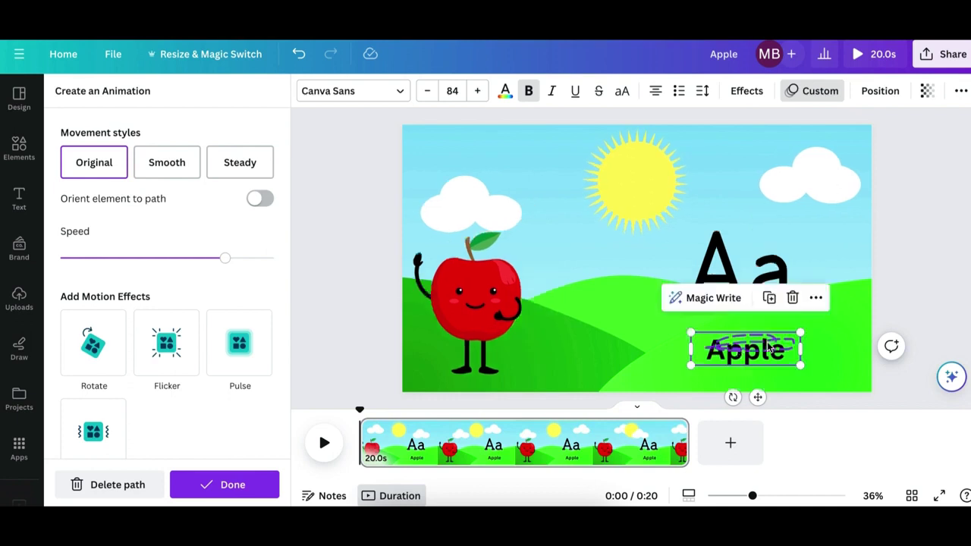
Set the apple character's movement style to Smooth and reduce its animation speed to about a third of the range
{"action": "left_click", "coordinate": [481, 291]}
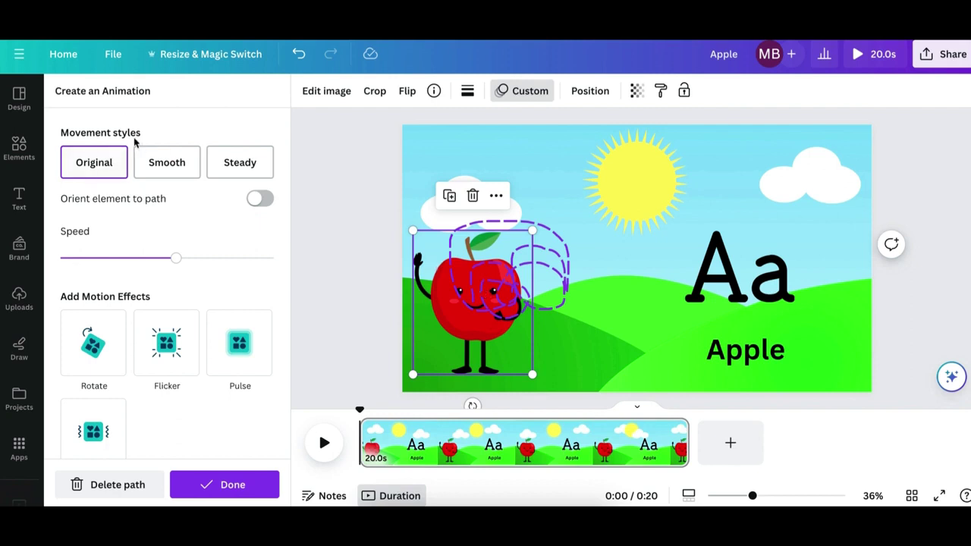
{"action": "left_click", "coordinate": [95, 163]}
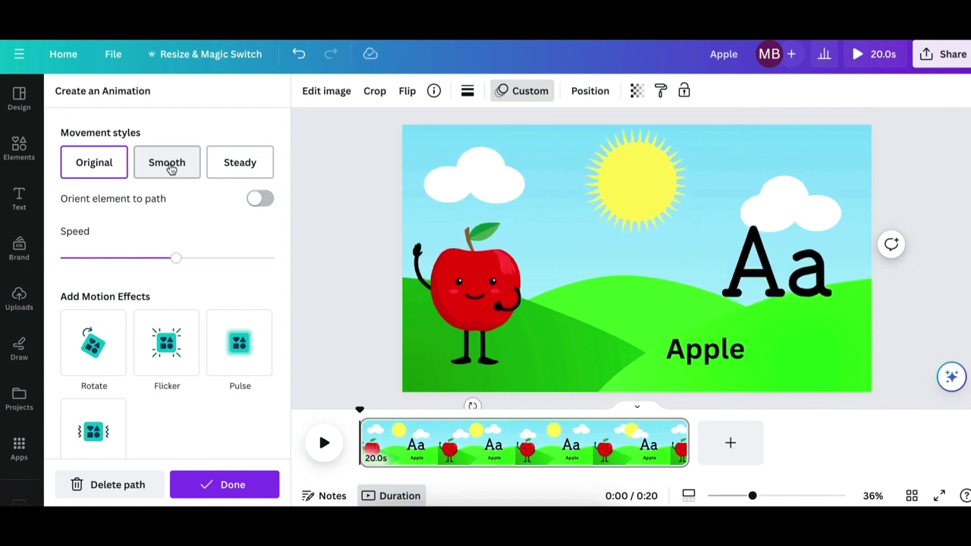
{"action": "left_click", "coordinate": [167, 162]}
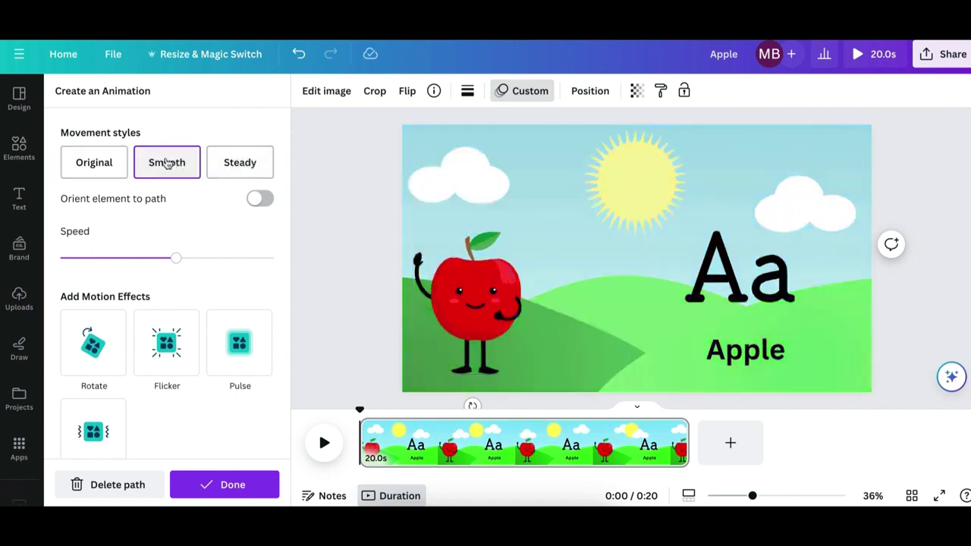
{"action": "left_click_drag", "start_coordinate": [175, 258], "coordinate": [134, 257]}
Set the Aa letters' movement style to Smooth and reduce their animation speed to about half of the range
{"action": "left_click", "coordinate": [709, 278]}
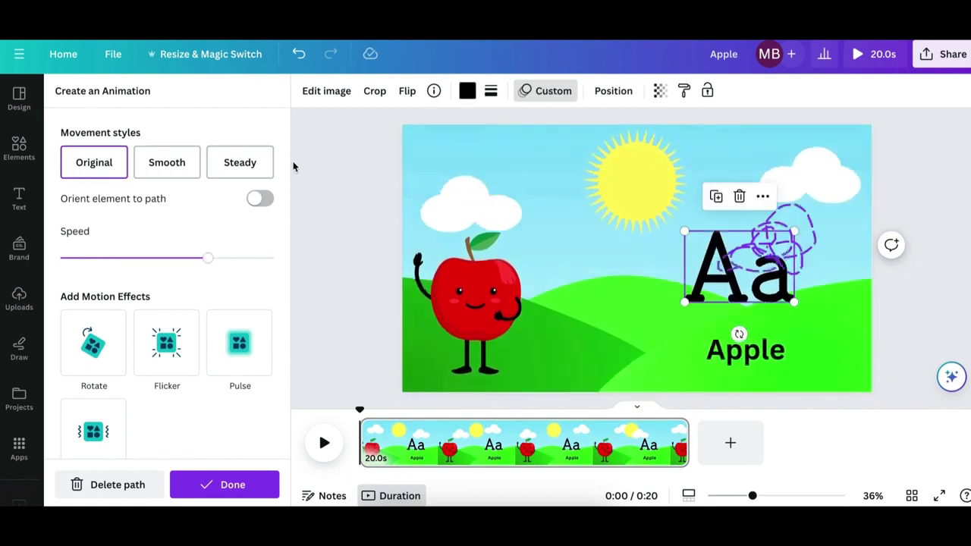
{"action": "left_click", "coordinate": [144, 164]}
{"action": "left_click_drag", "start_coordinate": [208, 257], "coordinate": [165, 259]}
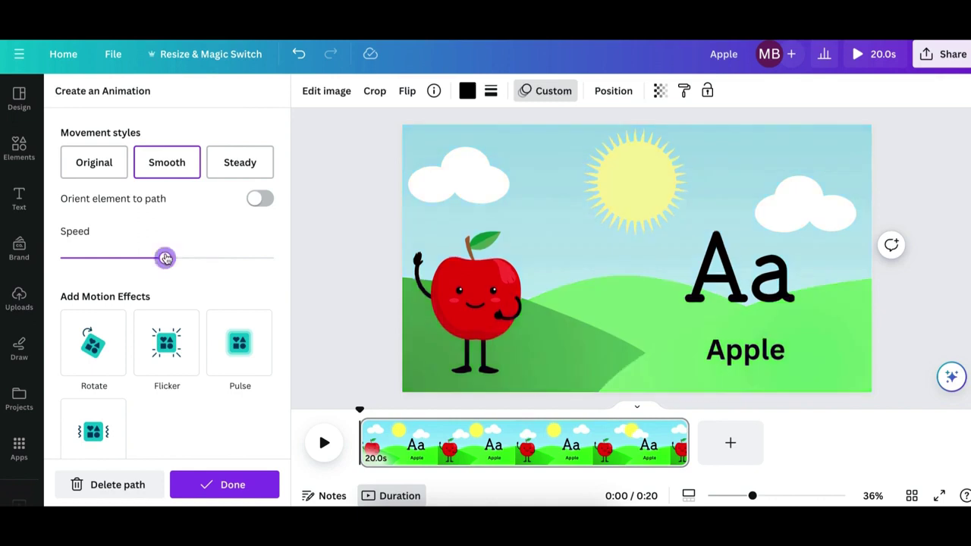
Set the "Apple" text's movement style to Smooth, reduce its speed to just above half of the range, and play the page
{"action": "left_click", "coordinate": [711, 364]}
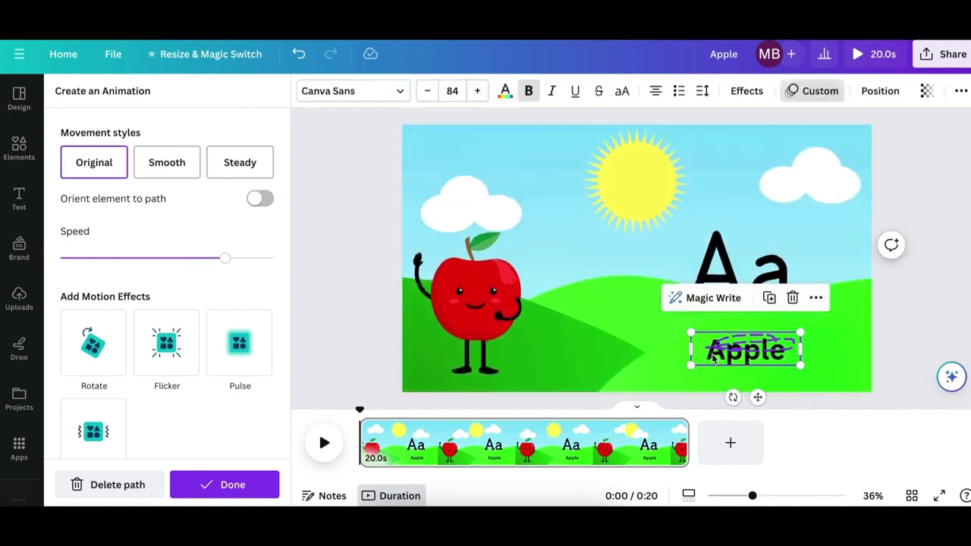
{"action": "left_click", "coordinate": [167, 167]}
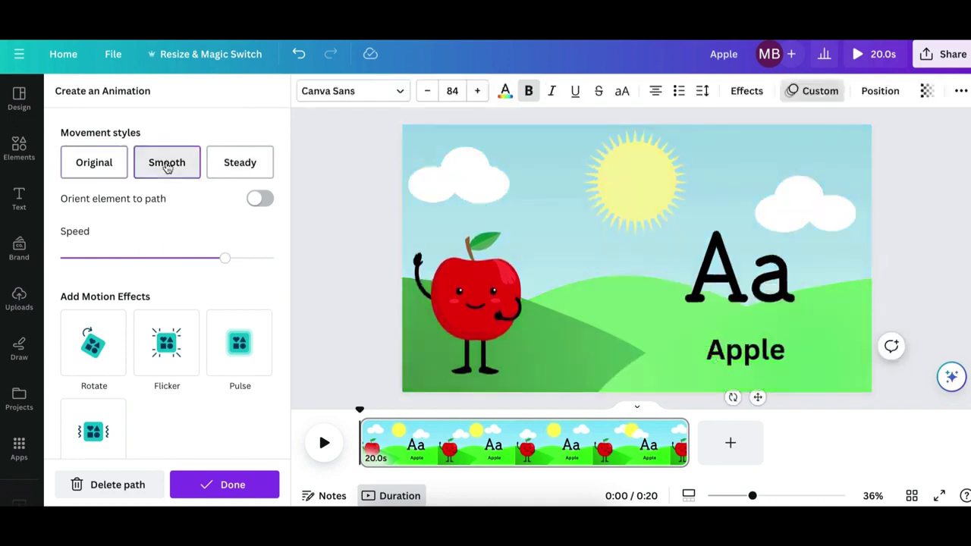
{"action": "left_click_drag", "start_coordinate": [226, 258], "coordinate": [175, 260]}
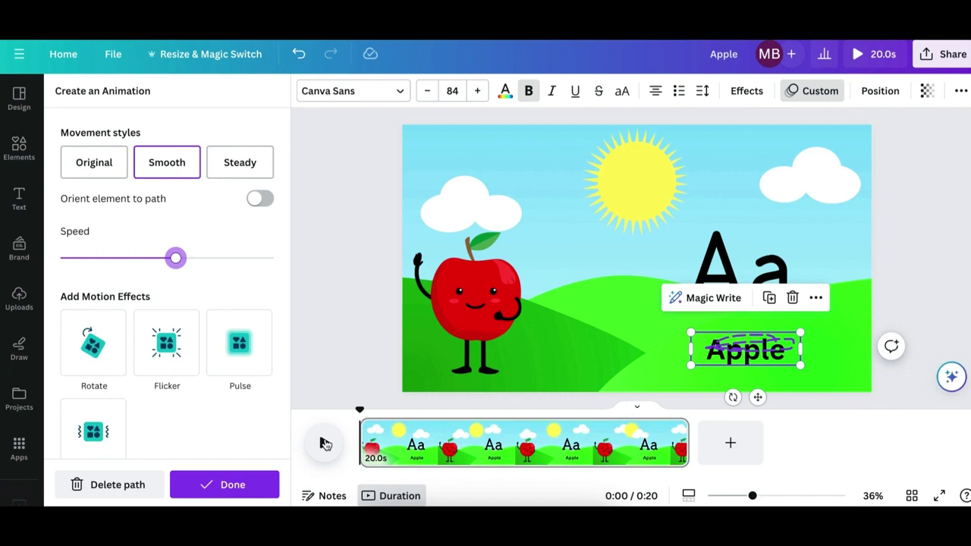
{"action": "left_click", "coordinate": [324, 443]}
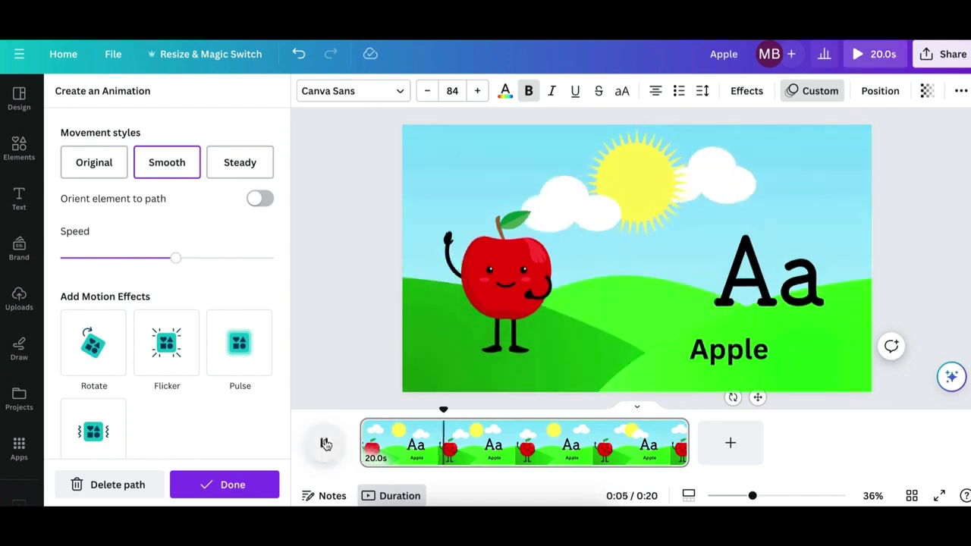
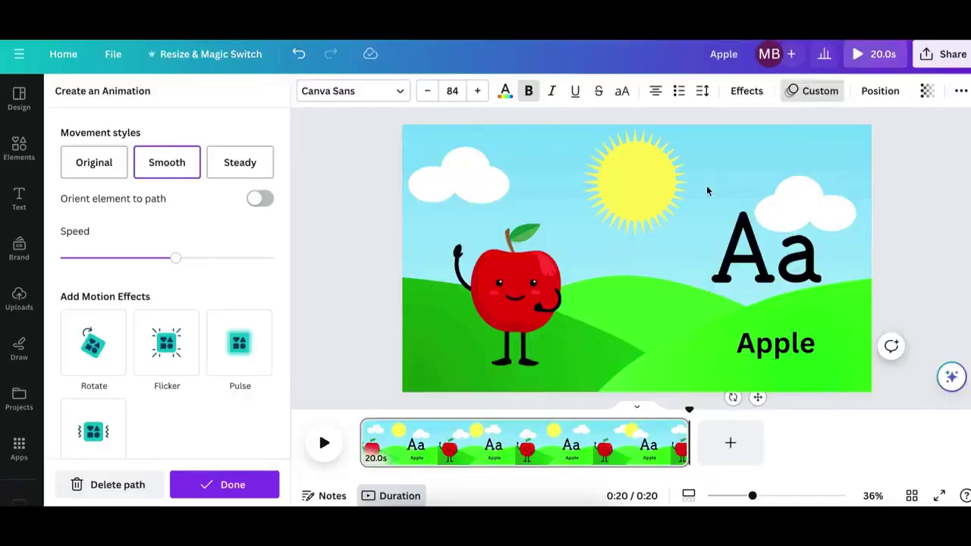
Trim the page to 10.6 seconds in the timeline and duplicate it
{"action": "left_click_drag", "start_coordinate": [690, 444], "coordinate": [534, 447]}
{"action": "left_click", "coordinate": [521, 430]}
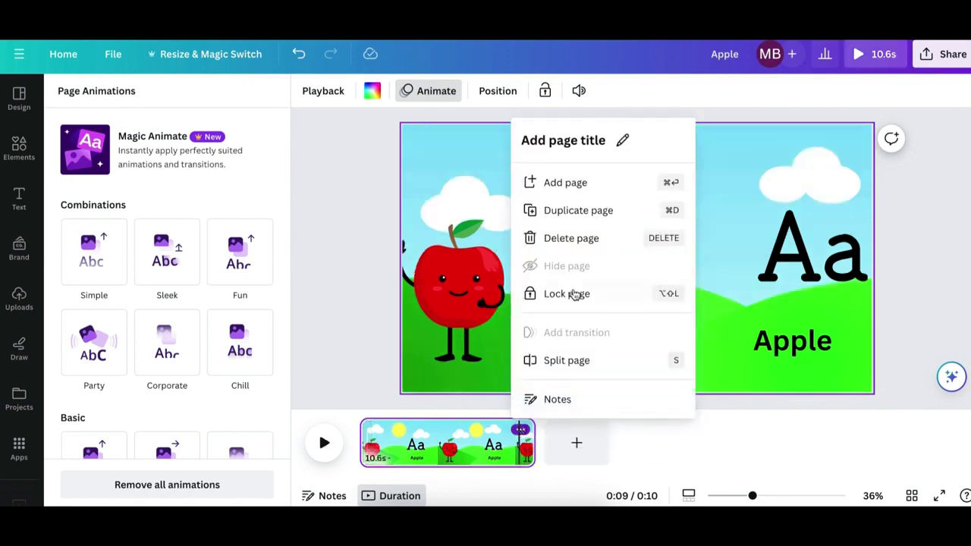
{"action": "left_click", "coordinate": [595, 210]}
Delete the apple character, the Aa letters and the "Apple" text from the duplicated page, keeping only the hills background
{"action": "left_click", "coordinate": [496, 299]}
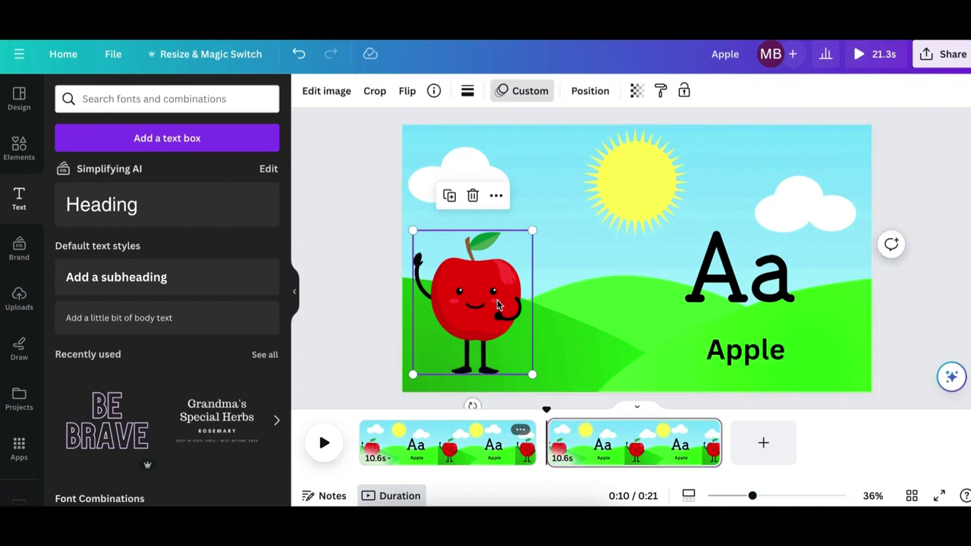
{"action": "left_click", "coordinate": [472, 198]}
{"action": "left_click", "coordinate": [740, 277]}
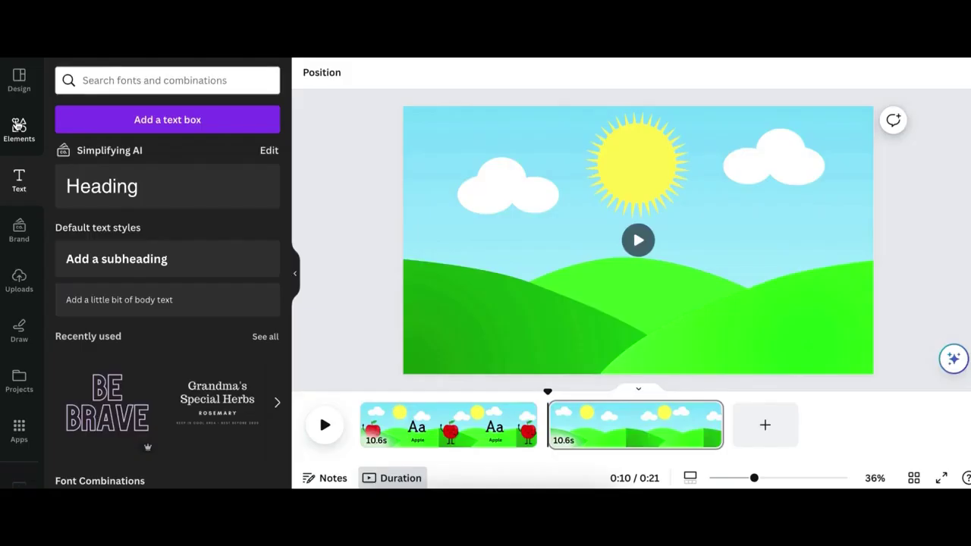
Search the elements for "cartoon banana"
{"action": "left_click", "coordinate": [19, 127]}
{"action": "left_click", "coordinate": [118, 82]}
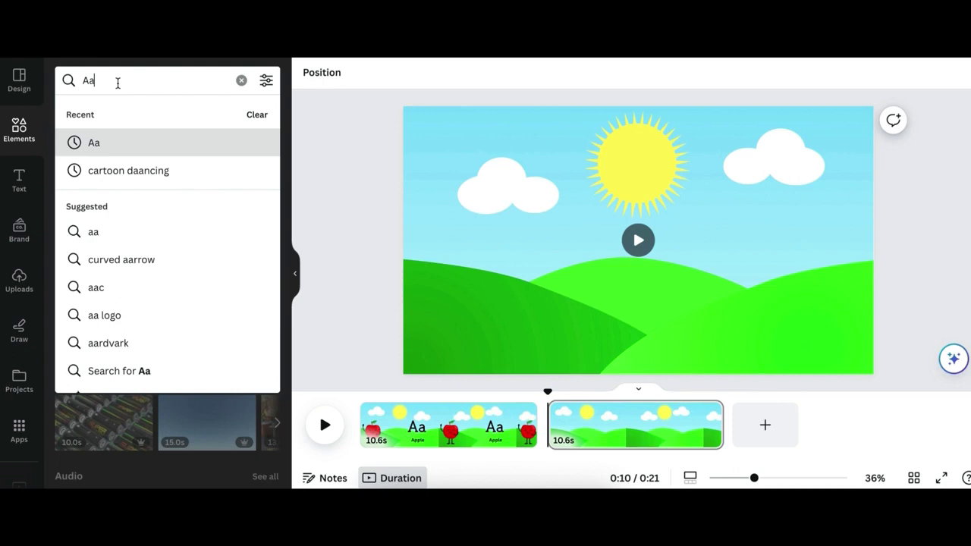
{"action": "left_click", "coordinate": [69, 81]}
{"action": "type", "text": "car"}
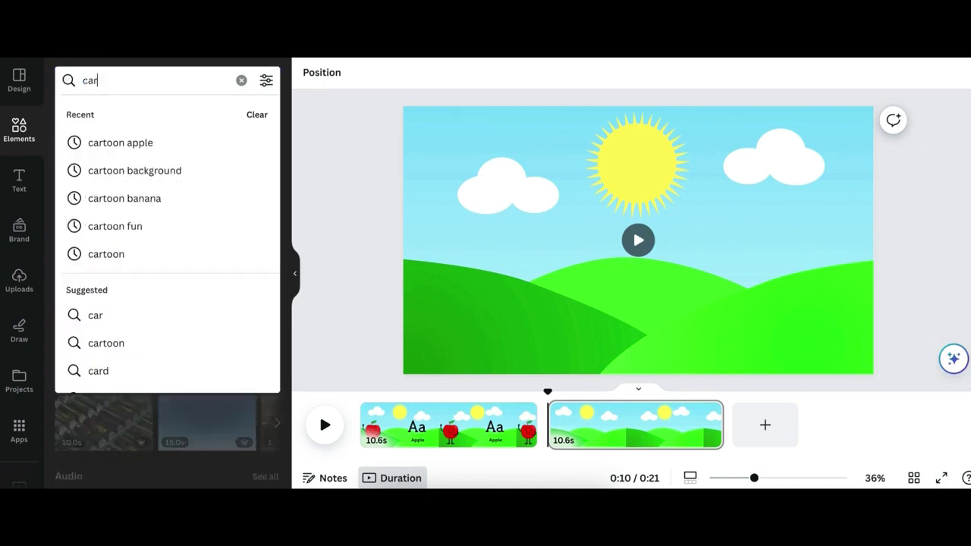
{"action": "type", "text": "toon "}
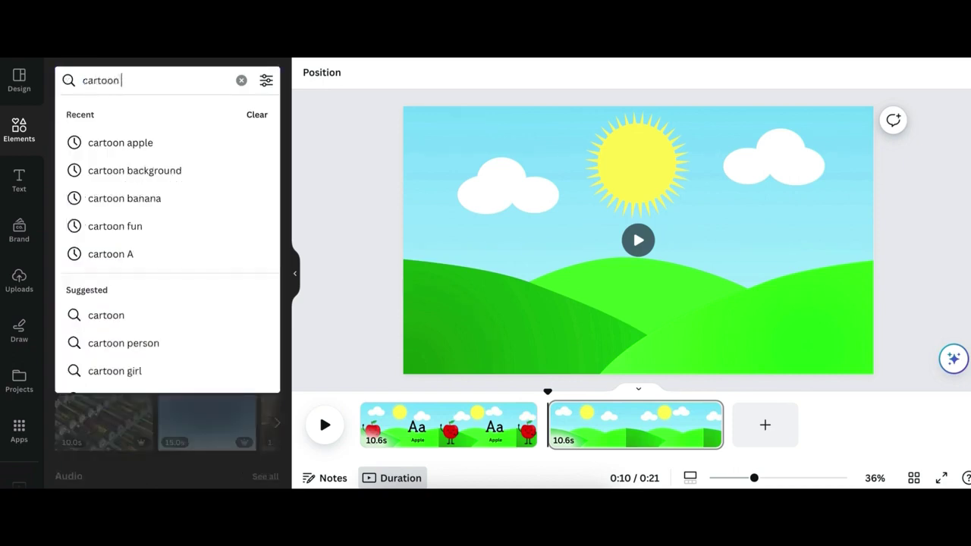
{"action": "type", "text": "baba"}
{"action": "key", "text": "BackSpace"}
{"action": "type", "text": "na"}
{"action": "left_click", "coordinate": [105, 135]}
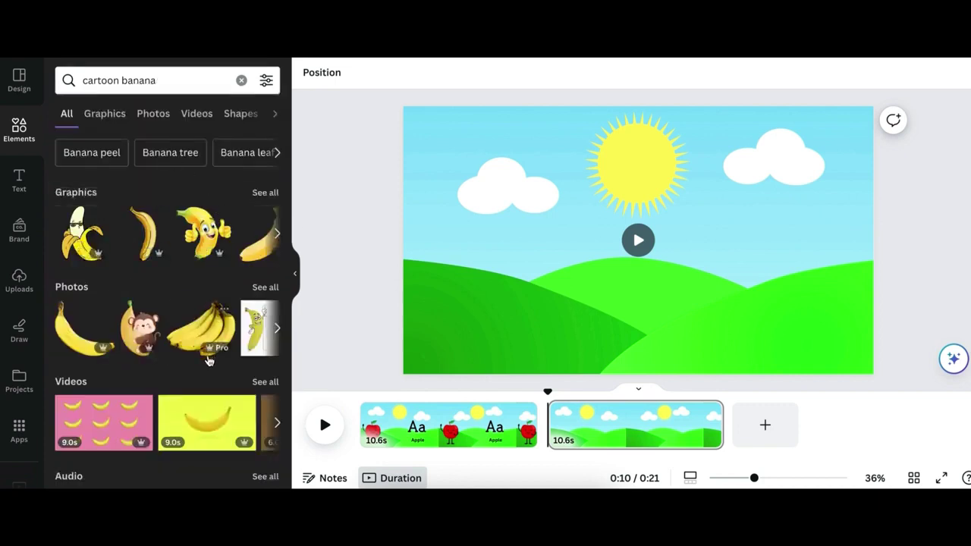
Add the smiling thumbs-up banana graphic, resize it to roughly half the page height, and place it in the page's lower-left corner
{"action": "left_click", "coordinate": [203, 229]}
{"action": "left_click_drag", "start_coordinate": [727, 184], "coordinate": [607, 194]}
{"action": "left_click_drag", "start_coordinate": [632, 145], "coordinate": [553, 240]}
{"action": "left_click_drag", "start_coordinate": [486, 288], "coordinate": [498, 289]}
Search the elements for "Bb"
{"action": "left_click", "coordinate": [156, 85]}
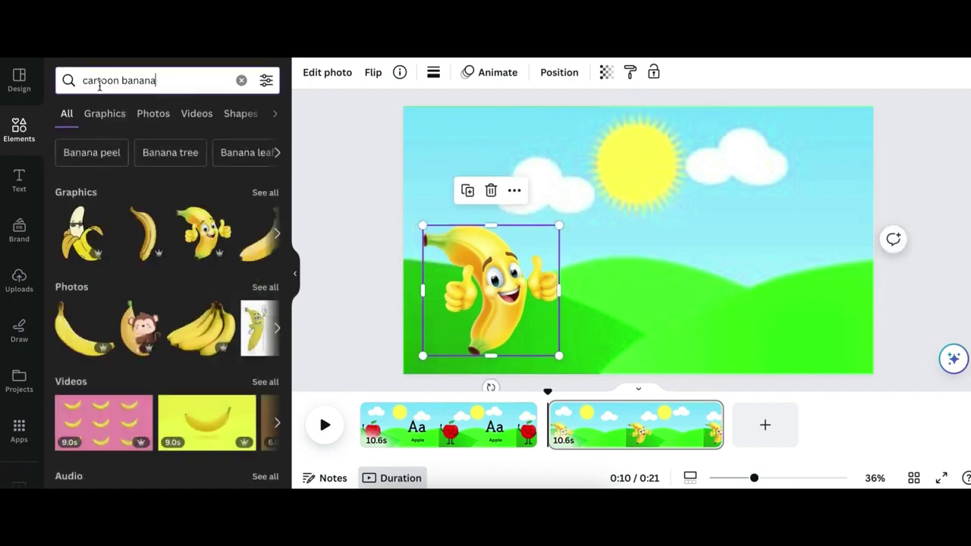
{"action": "type", "text": "B"}
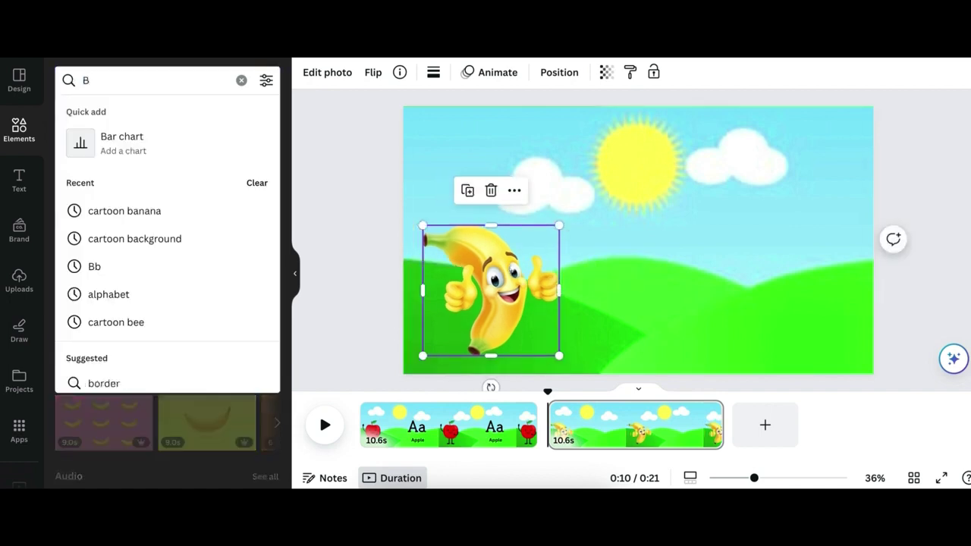
{"action": "type", "text": "b"}
{"action": "key", "text": "Return"}
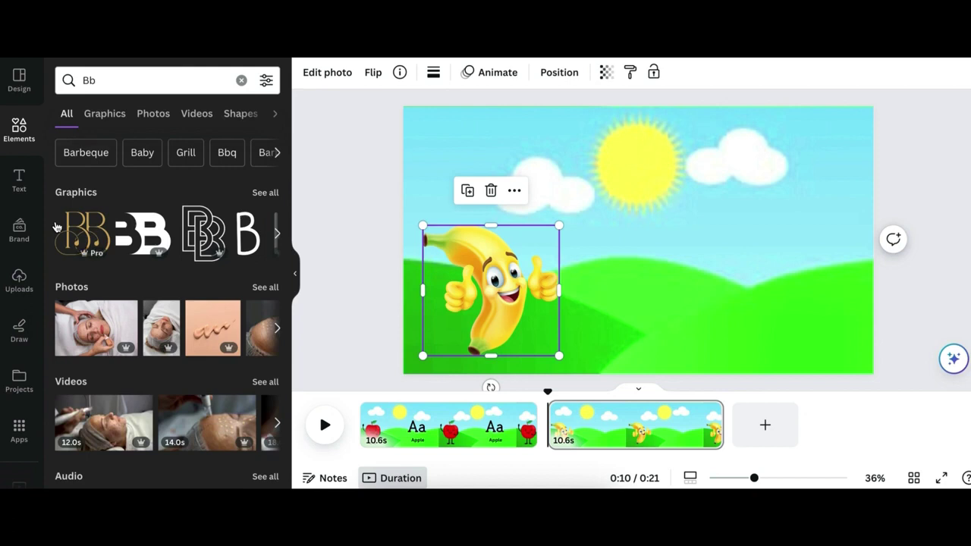
Add the handwritten "B b" letters graphic, place it opposite the banana, and shrink it to about a fifth of the page width
{"action": "left_click", "coordinate": [264, 193]}
{"action": "left_click", "coordinate": [87, 296]}
{"action": "left_click_drag", "start_coordinate": [634, 225], "coordinate": [775, 245]}
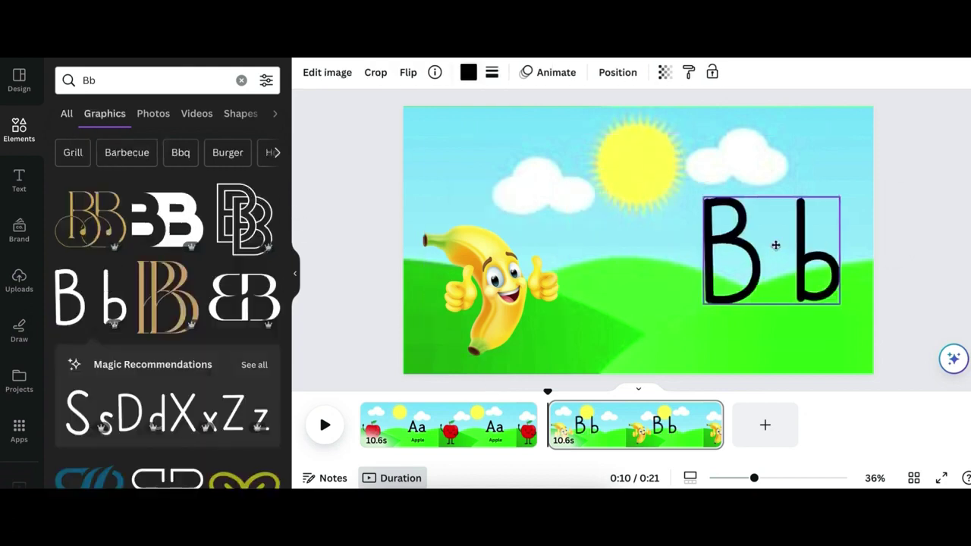
{"action": "left_click_drag", "start_coordinate": [704, 198], "coordinate": [728, 250]}
Add a subheading reading "Banana" below the letters and enlarge it to font size 79
{"action": "left_click", "coordinate": [19, 181]}
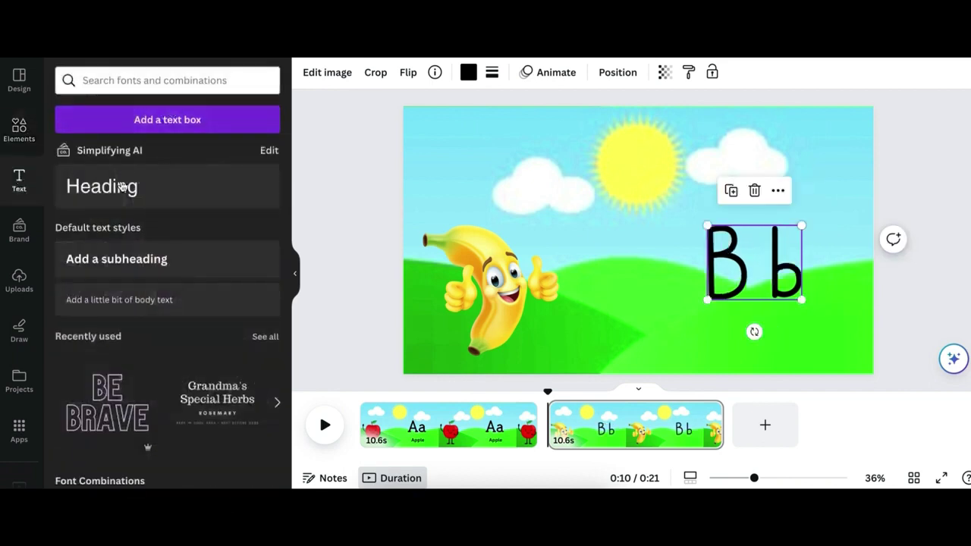
{"action": "left_click", "coordinate": [107, 260]}
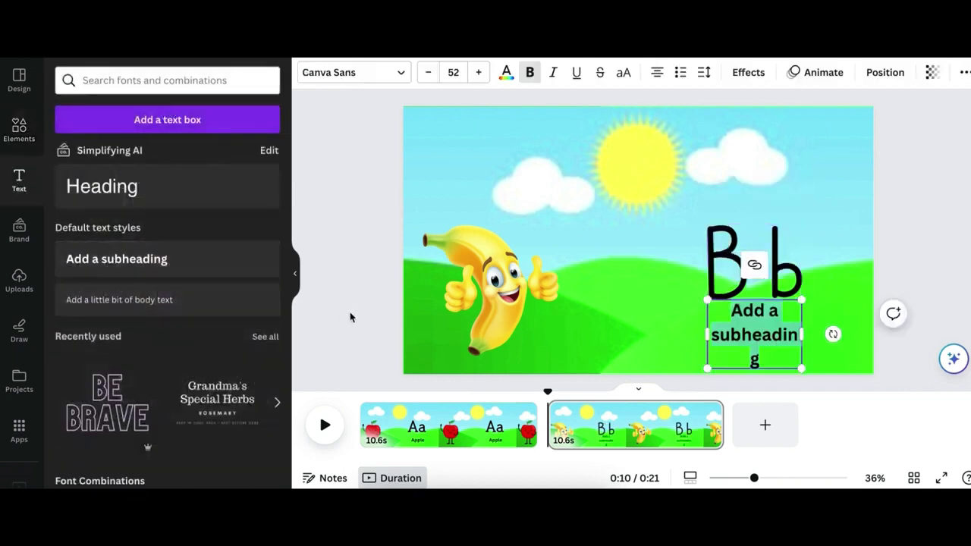
{"action": "type", "text": "Banana"}
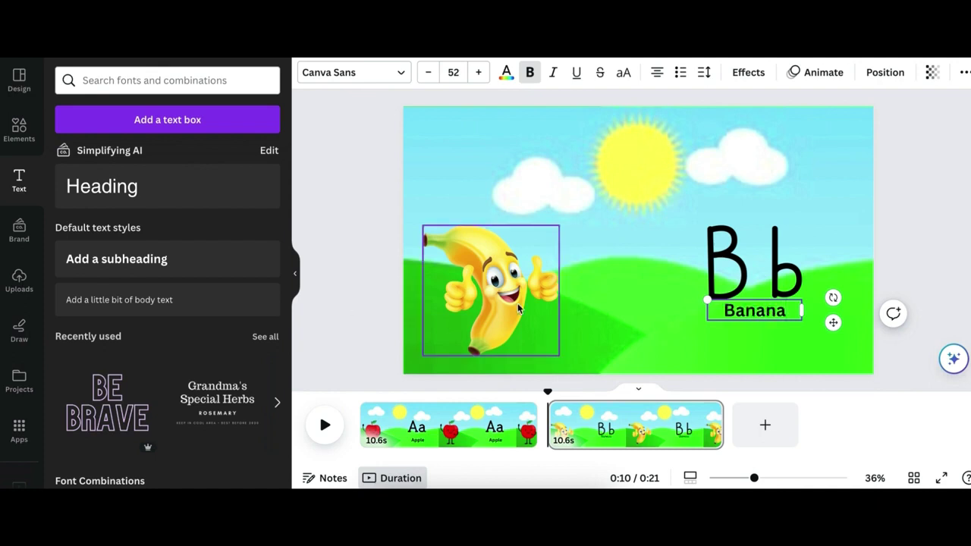
{"action": "left_click", "coordinate": [479, 72]}
{"action": "left_click", "coordinate": [479, 73]}
{"action": "left_click", "coordinate": [478, 72]}
{"action": "left_click", "coordinate": [478, 72]}
{"action": "left_click", "coordinate": [919, 201]}
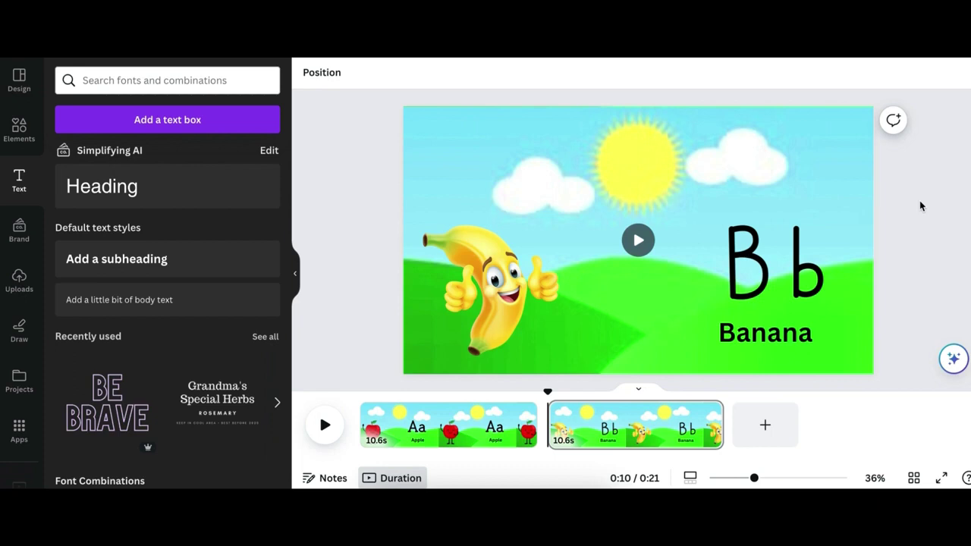
Create a custom animation for the banana character by recording a short movement path around its position
{"action": "left_click", "coordinate": [471, 288]}
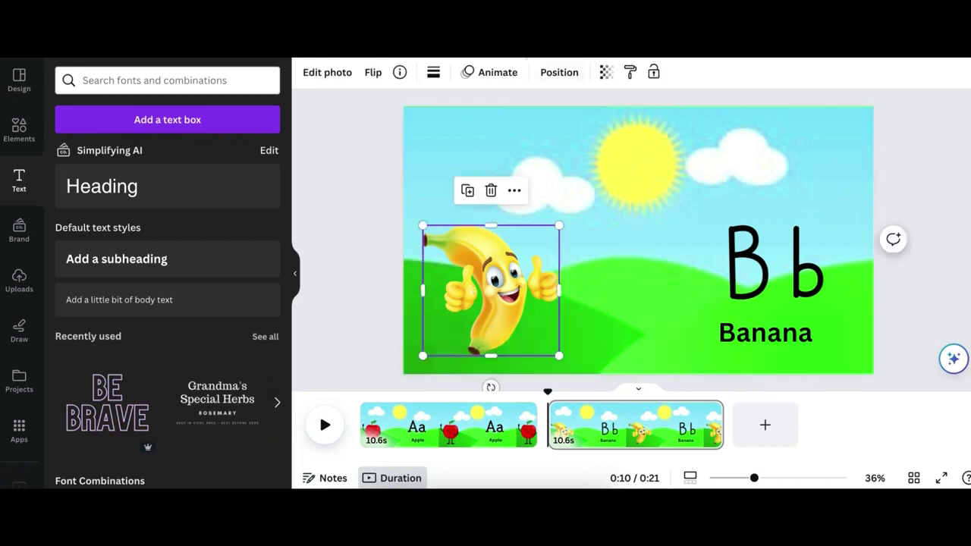
{"action": "left_click", "coordinate": [506, 76]}
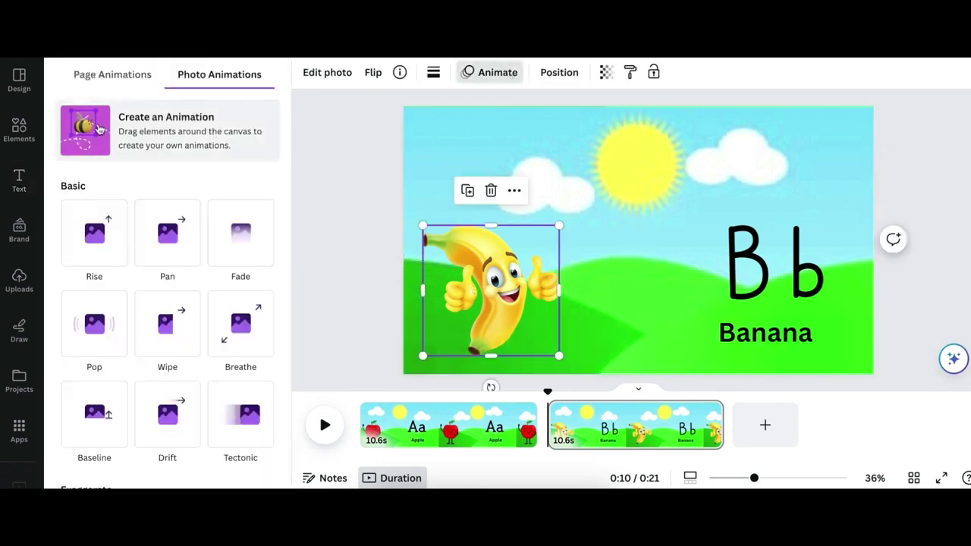
{"action": "left_click", "coordinate": [114, 131]}
{"action": "mouse_move", "coordinate": [469, 285]}
{"action": "left_mouse_down"}
{"action": "mouse_move", "coordinate": [500, 269]}
{"action": "mouse_move", "coordinate": [526, 298]}
{"action": "mouse_move", "coordinate": [489, 273]}
{"action": "mouse_move", "coordinate": [521, 261]}
{"action": "mouse_move", "coordinate": [504, 288]}
{"action": "left_mouse_up"}
Record custom movement paths for the "B b" letters and the "Banana" text
{"action": "left_click", "coordinate": [754, 270]}
{"action": "mouse_move", "coordinate": [755, 270]}
{"action": "left_mouse_down"}
{"action": "mouse_move", "coordinate": [726, 234]}
{"action": "mouse_move", "coordinate": [753, 234]}
{"action": "mouse_move", "coordinate": [764, 255]}
{"action": "mouse_move", "coordinate": [737, 227]}
{"action": "mouse_move", "coordinate": [770, 251]}
{"action": "mouse_move", "coordinate": [725, 266]}
{"action": "mouse_move", "coordinate": [753, 231]}
{"action": "left_mouse_up"}
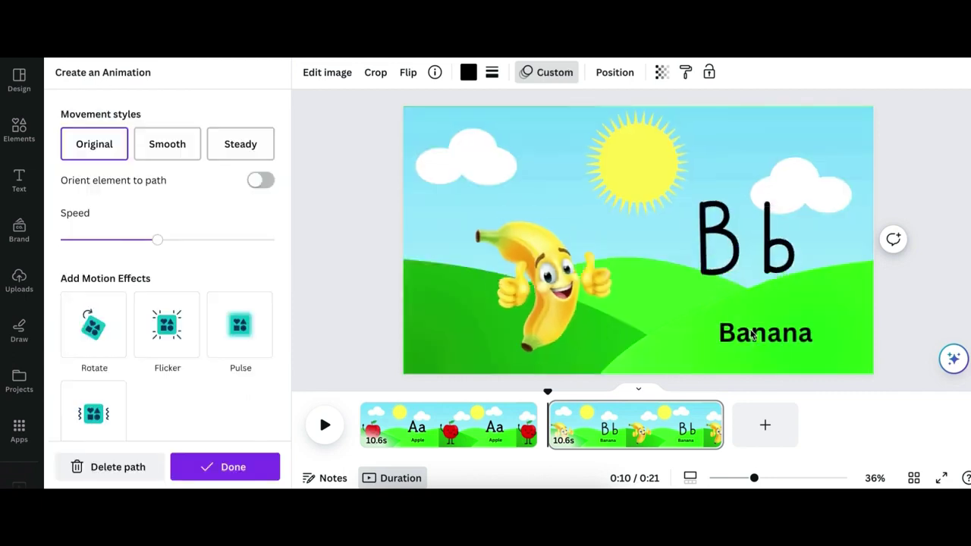
{"action": "left_click", "coordinate": [718, 334]}
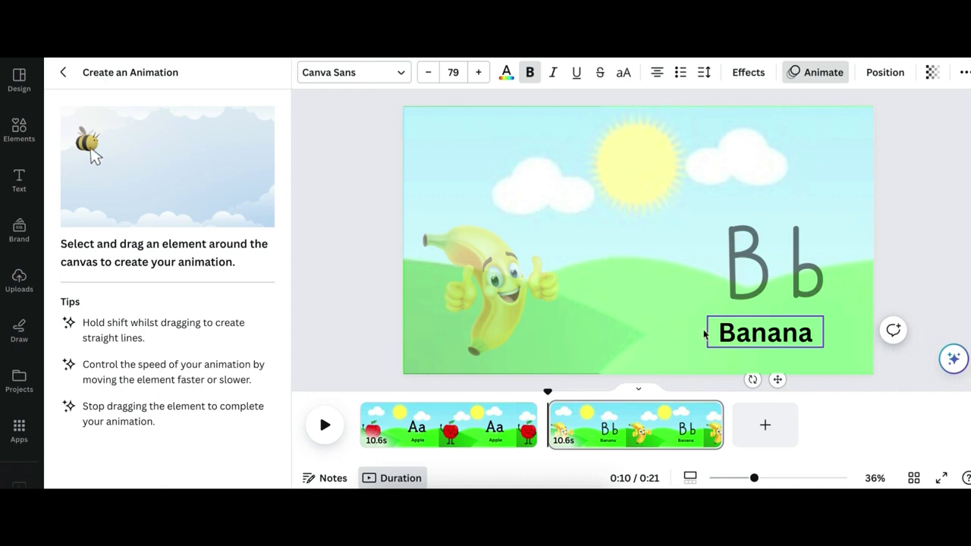
{"action": "left_click_drag", "start_coordinate": [703, 333], "coordinate": [667, 333]}
Set the Smooth movement style for the "B b" letters and the "Banana" text and lower the speed of both
{"action": "left_click", "coordinate": [180, 147]}
{"action": "left_click_drag", "start_coordinate": [158, 241], "coordinate": [135, 240]}
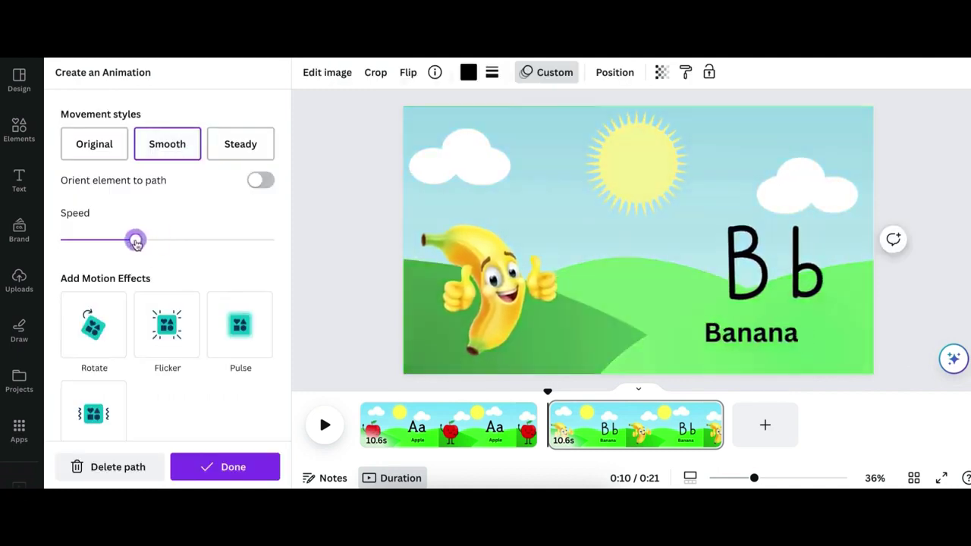
{"action": "left_click", "coordinate": [745, 339]}
{"action": "left_click", "coordinate": [163, 144]}
{"action": "left_click_drag", "start_coordinate": [197, 240], "coordinate": [156, 240]}
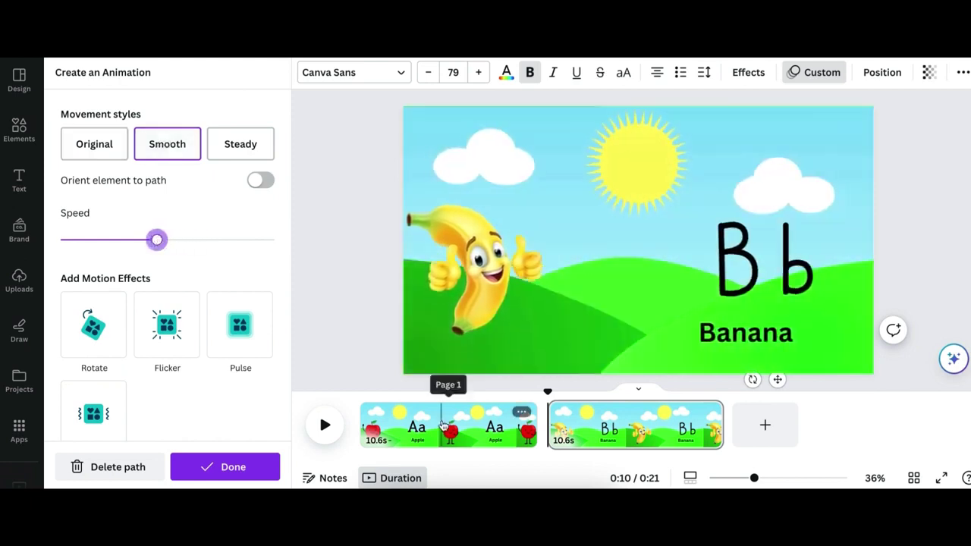
{"action": "left_click", "coordinate": [444, 424]}
{"action": "left_click", "coordinate": [412, 71]}
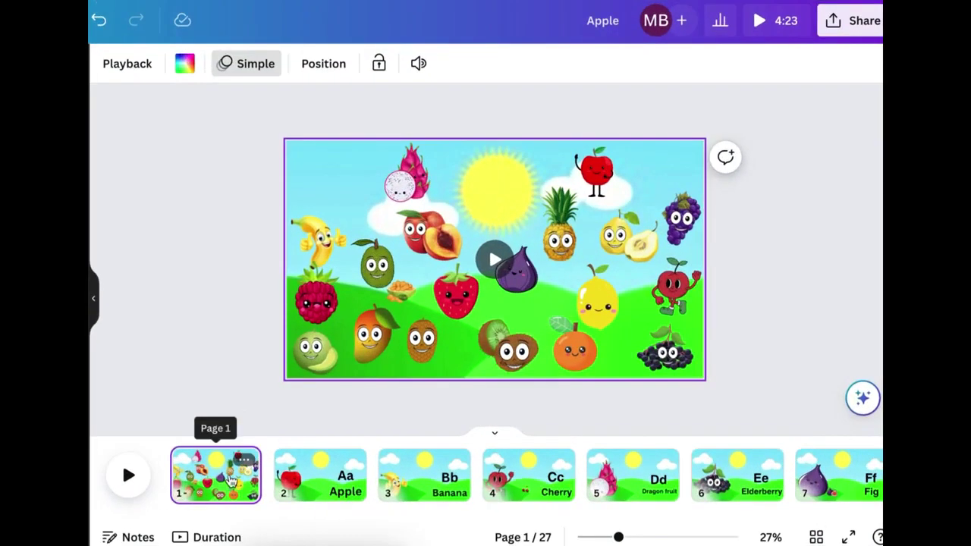
Go through the pages of the 27-page fruit alphabet design to examine each letter's scene, and return to the first page
{"action": "key", "text": "Right"}
{"action": "key", "text": "Right"}
{"action": "key", "text": "Right"}
{"action": "key", "text": "Right"}
{"action": "key", "text": "Right"}
{"action": "key", "text": "Right"}
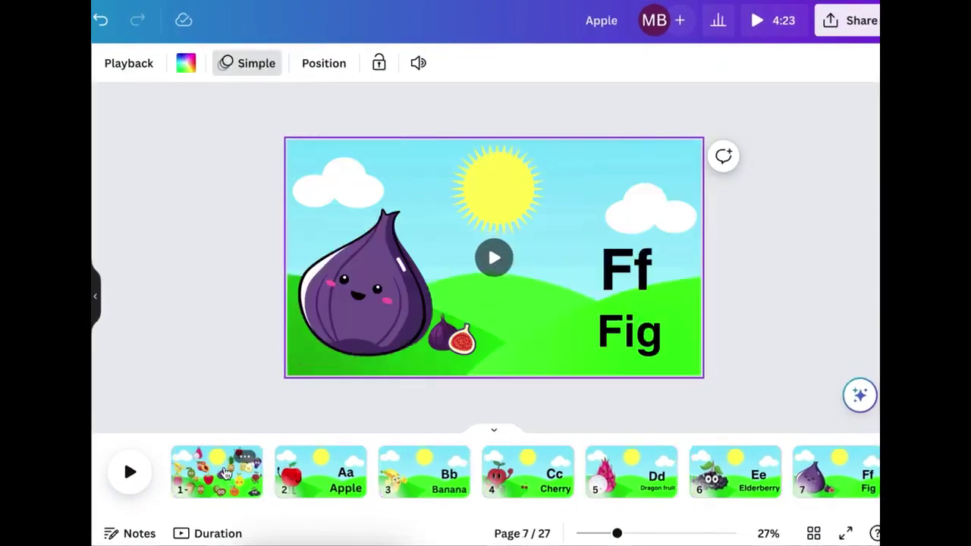
{"action": "key", "text": "Right"}
{"action": "key", "text": "Right"}
{"action": "key", "text": "Right"}
{"action": "key", "text": "Right"}
{"action": "key", "text": "Right"}
{"action": "key", "text": "Right"}
{"action": "key", "text": "Right"}
{"action": "key", "text": "Right"}
{"action": "key", "text": "Right"}
{"action": "key", "text": "Right"}
{"action": "key", "text": "Right"}
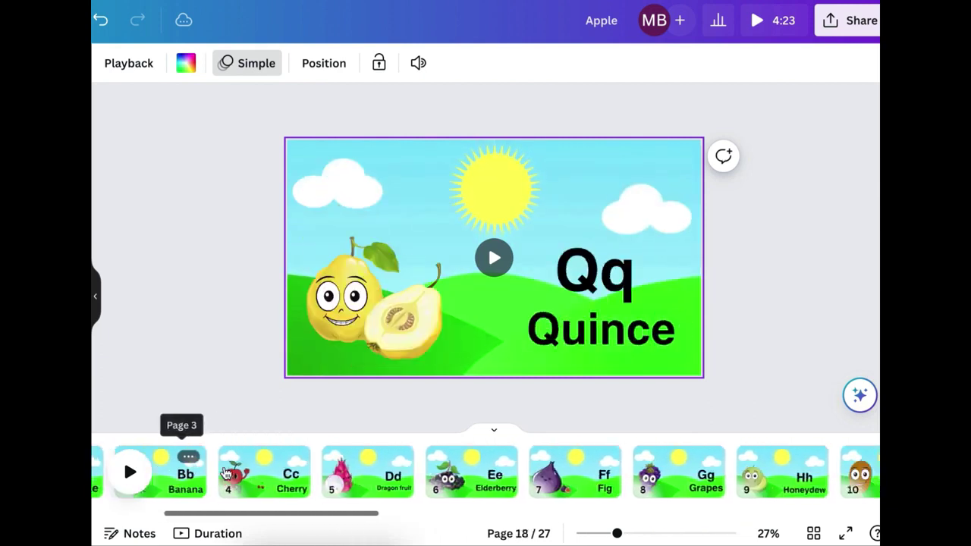
{"action": "key", "text": "Right"}
{"action": "key", "text": "Right"}
{"action": "key", "text": "Right"}
{"action": "key", "text": "Right"}
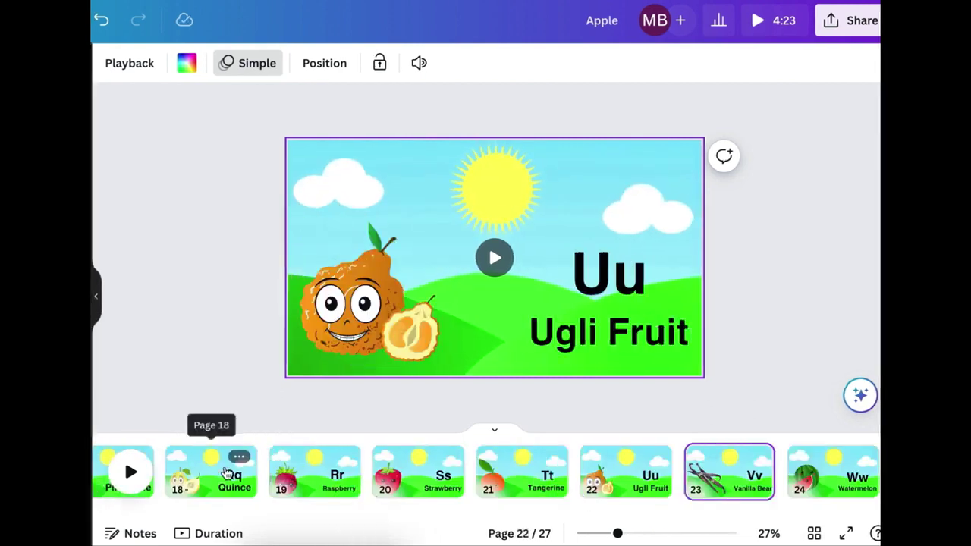
{"action": "key", "text": "Home"}
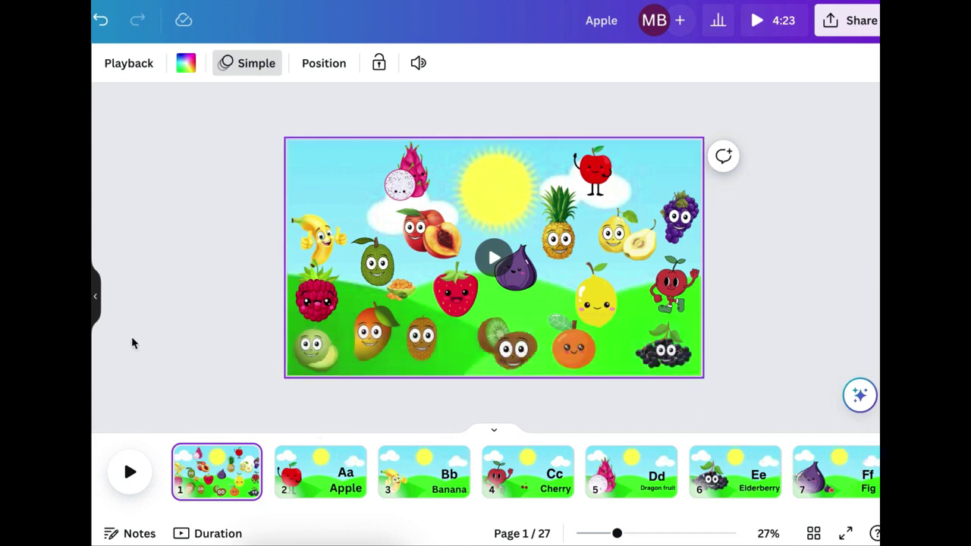
Add a Flow transition between the first and second pages and try its rightward and upward directions
{"action": "mouse_move", "coordinate": [277, 493]}
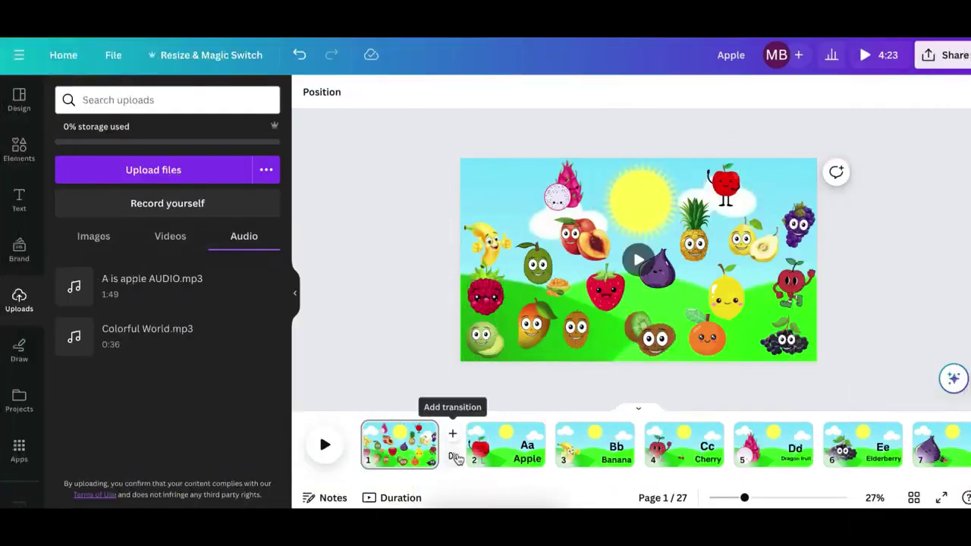
{"action": "left_click", "coordinate": [454, 457]}
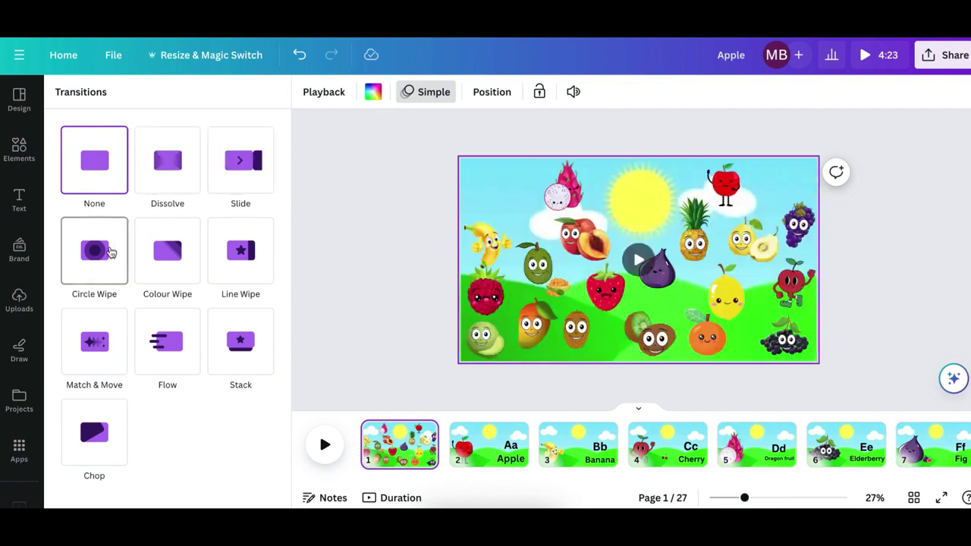
{"action": "left_click", "coordinate": [179, 342]}
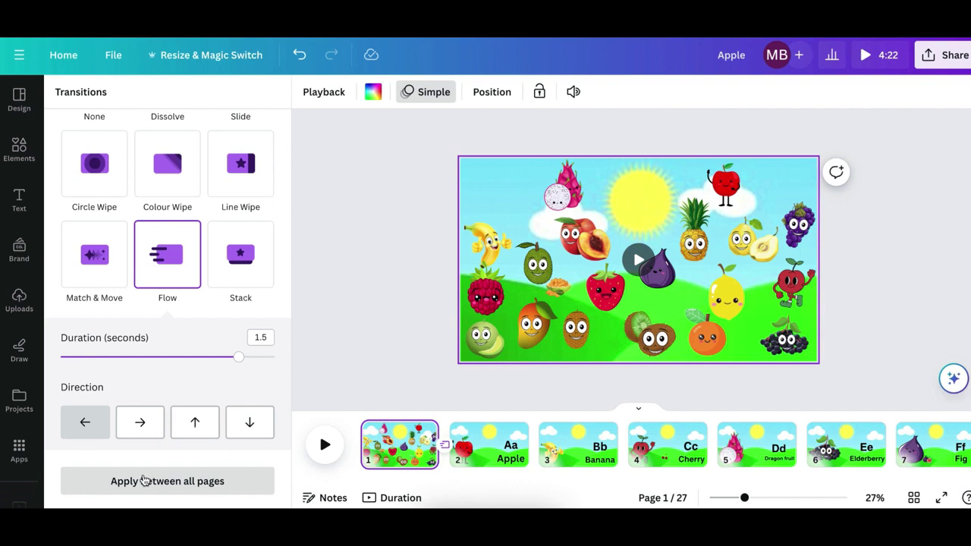
{"action": "left_click", "coordinate": [140, 425]}
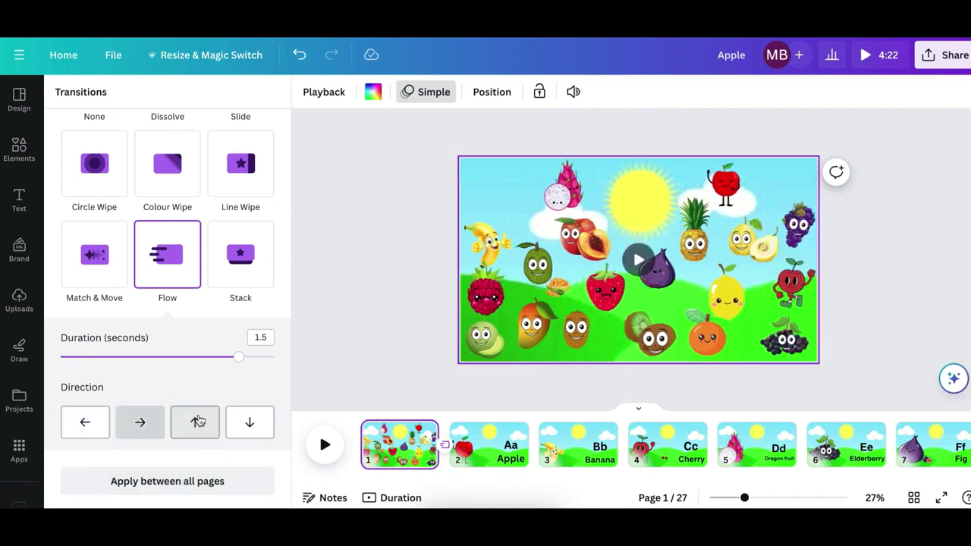
{"action": "left_click", "coordinate": [198, 421]}
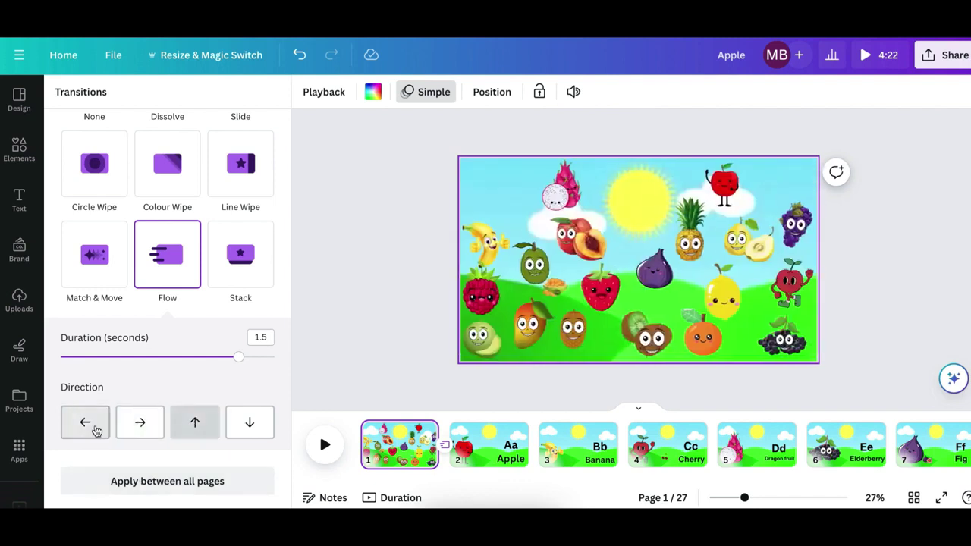
{"action": "left_click", "coordinate": [140, 426]}
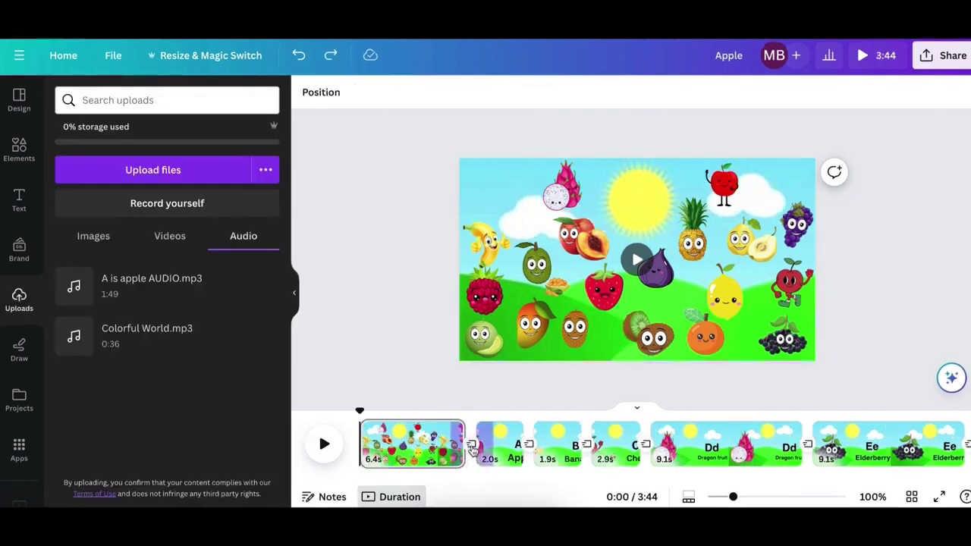
Set the first page's Flow transition duration to 0.1 seconds and apply it between all pages
{"action": "left_click", "coordinate": [470, 445]}
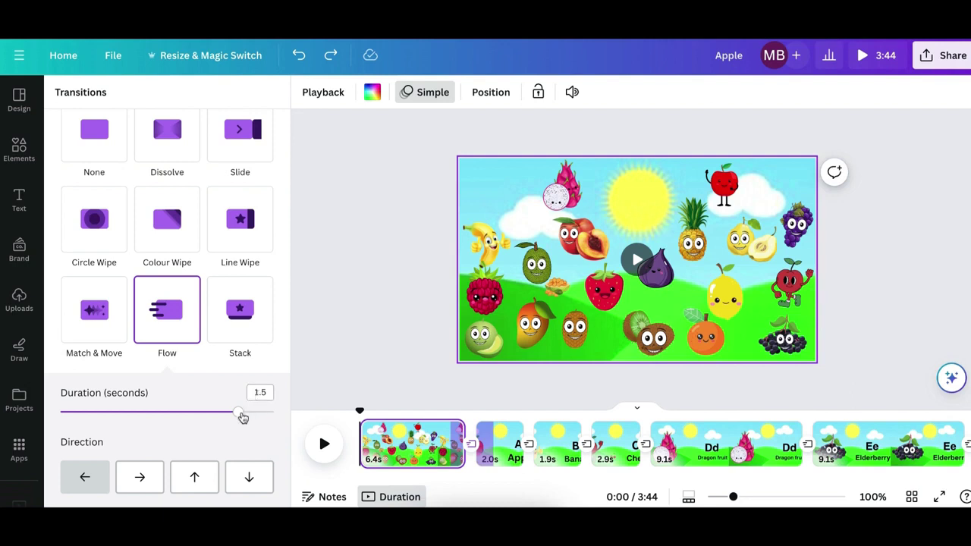
{"action": "left_click_drag", "start_coordinate": [239, 415], "coordinate": [64, 431]}
{"action": "scroll", "coordinate": [65, 425], "scroll_direction": "down", "scroll_amount": 1}
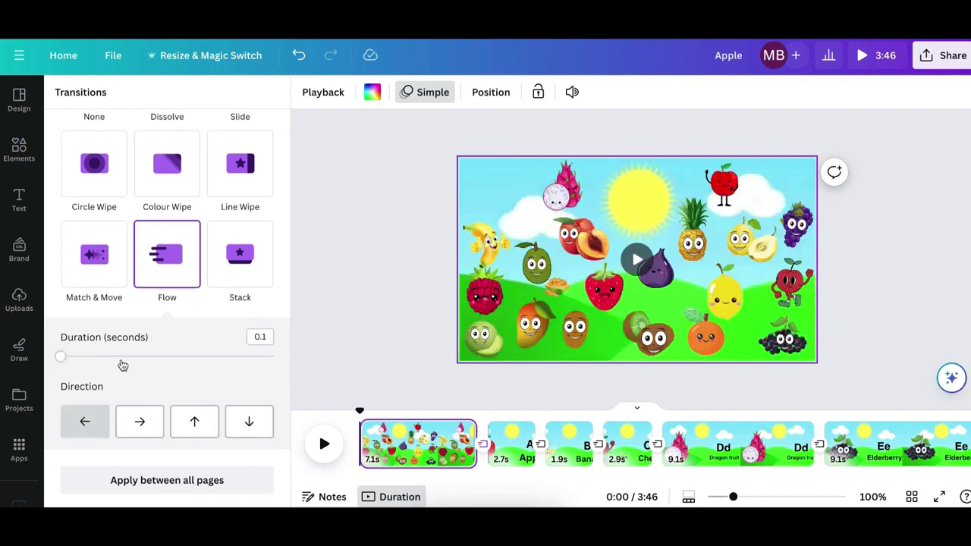
{"action": "left_click", "coordinate": [181, 484]}
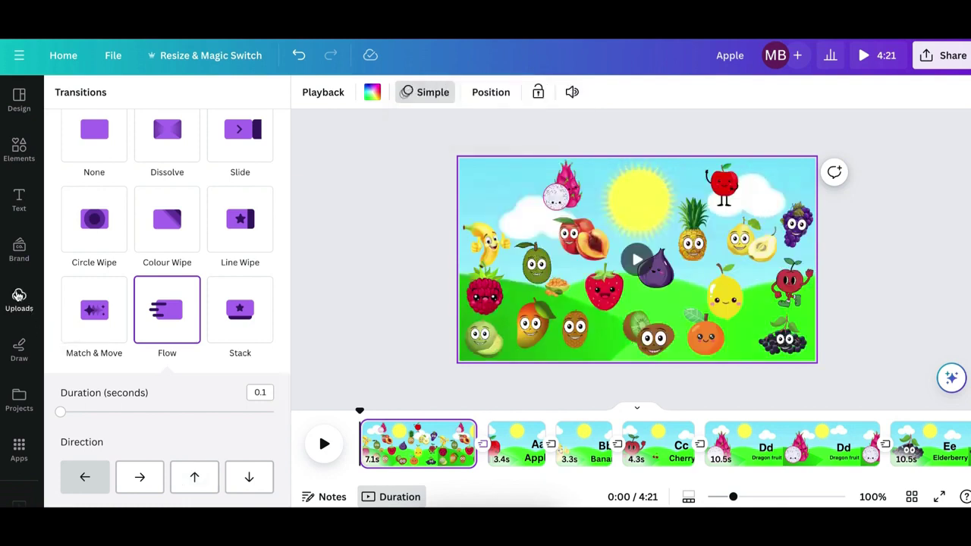
Add the uploaded "A is apple AUDIO.mp3" song to the video timeline
{"action": "left_click", "coordinate": [18, 298]}
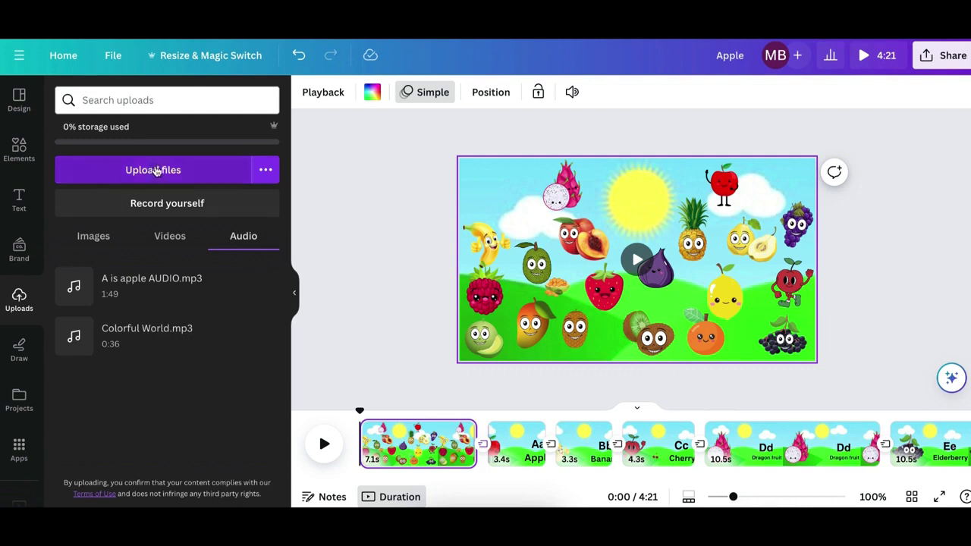
{"action": "mouse_move", "coordinate": [151, 289]}
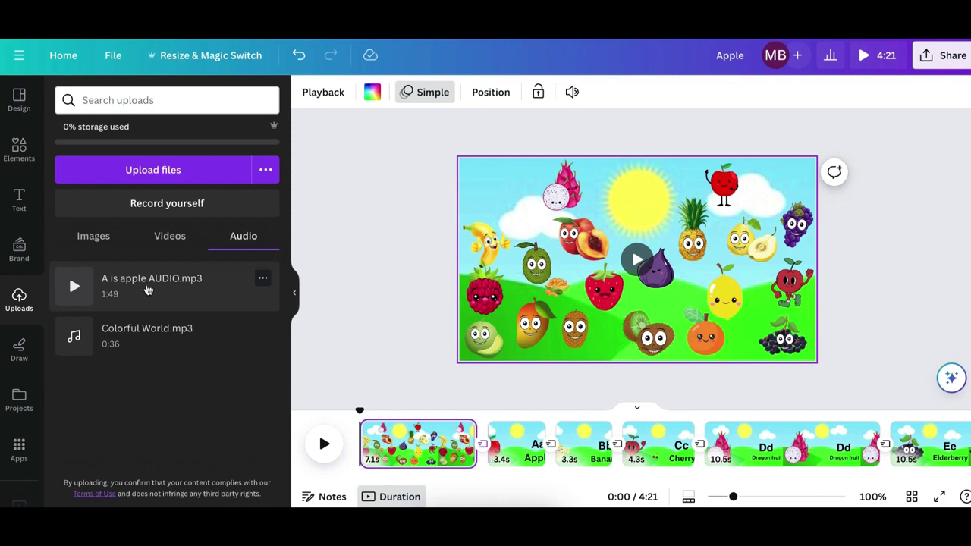
{"action": "left_click", "coordinate": [148, 289]}
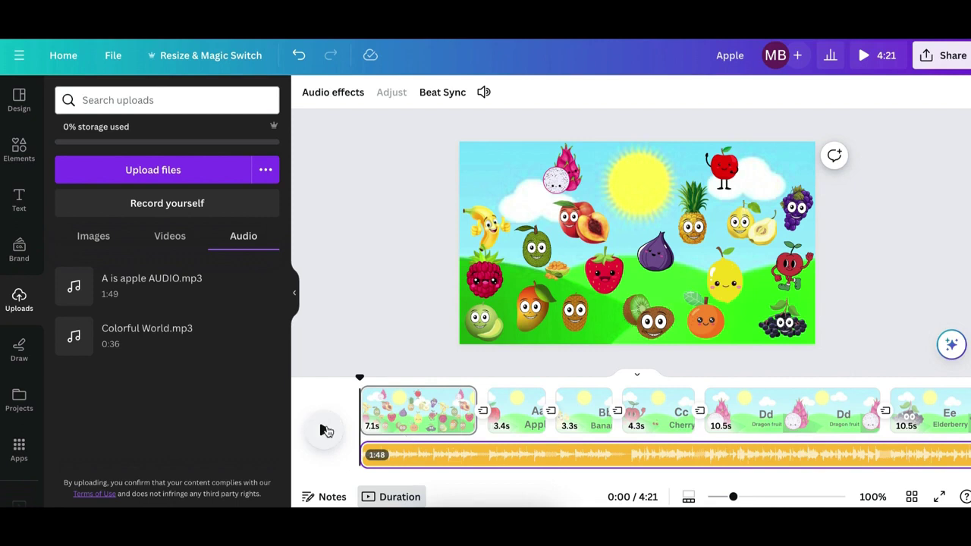
Play the video to check the song's timing and split the audio track at about 13.9 seconds, where the Cherry page begins
{"action": "left_click", "coordinate": [326, 431]}
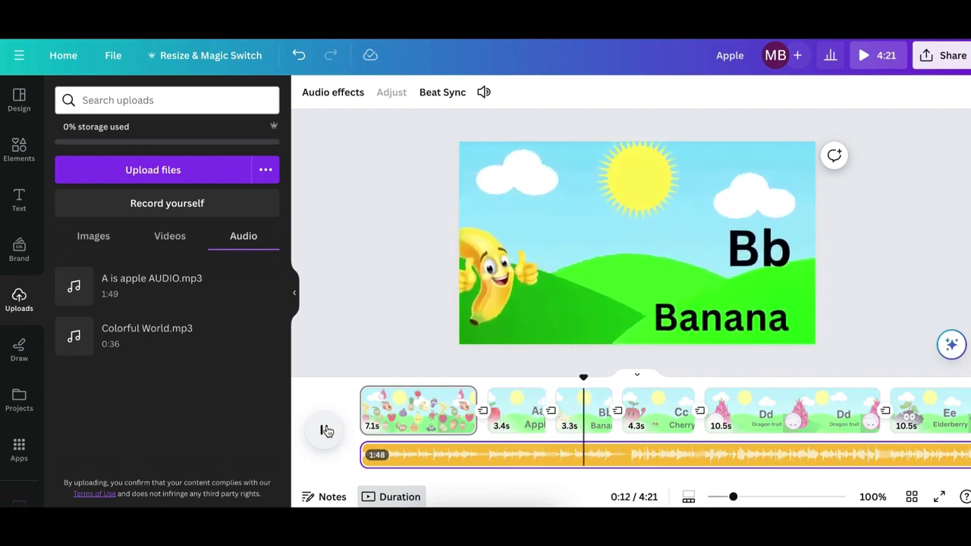
{"action": "left_click", "coordinate": [629, 398]}
{"action": "mouse_move", "coordinate": [624, 377]}
{"action": "left_mouse_down"}
{"action": "mouse_move", "coordinate": [565, 380]}
{"action": "mouse_move", "coordinate": [622, 379]}
{"action": "left_mouse_up"}
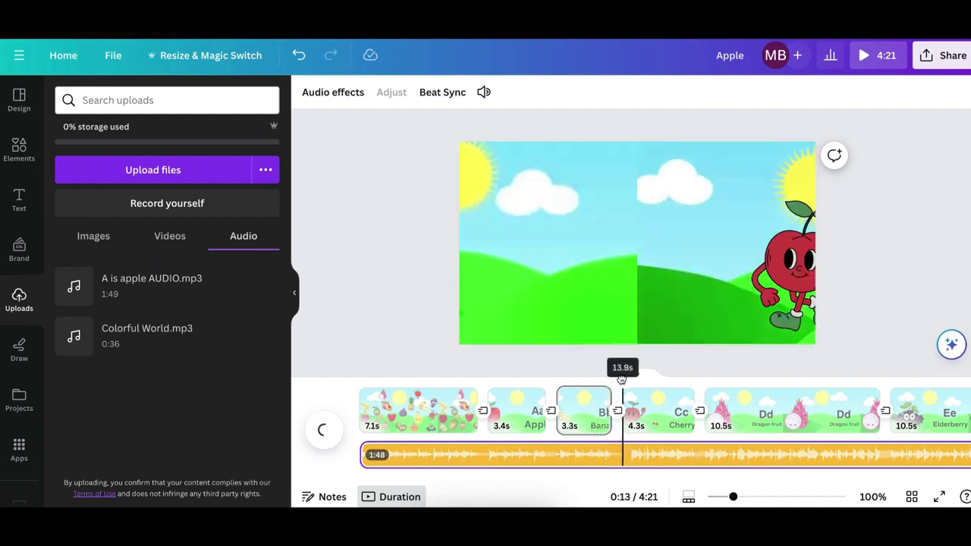
{"action": "right_click", "coordinate": [626, 452]}
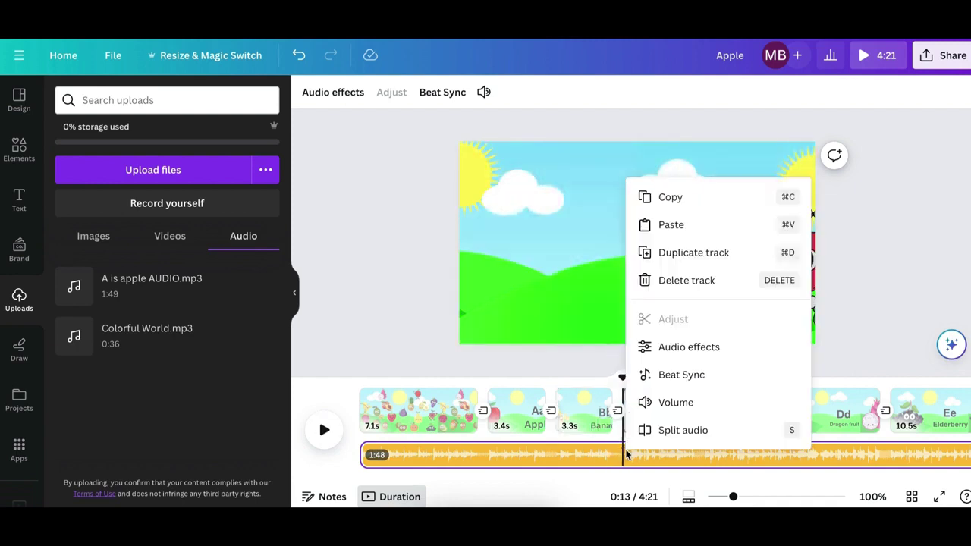
{"action": "left_click", "coordinate": [666, 430]}
{"action": "left_click", "coordinate": [438, 417]}
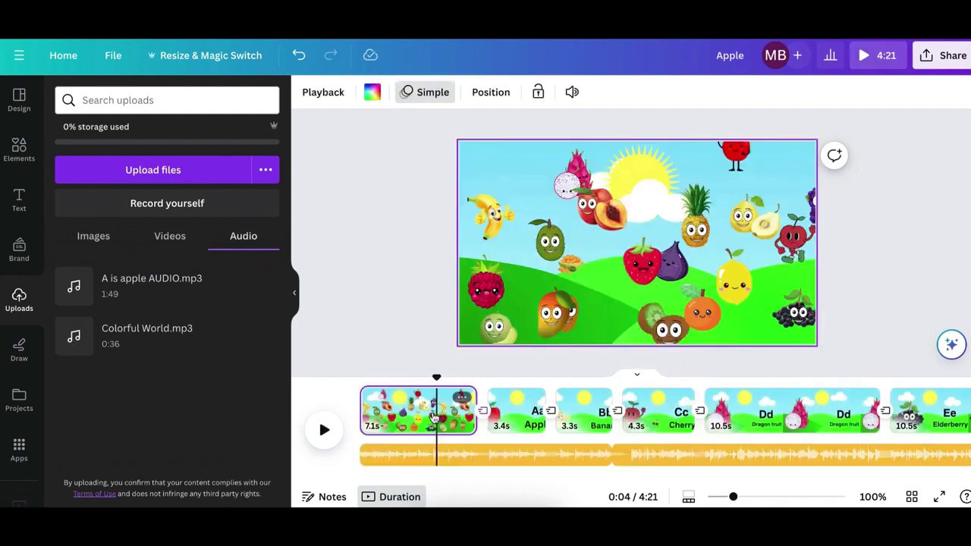
Extend the first page's duration to 13.9 seconds to match the end of the first audio segment
{"action": "left_click", "coordinate": [409, 495]}
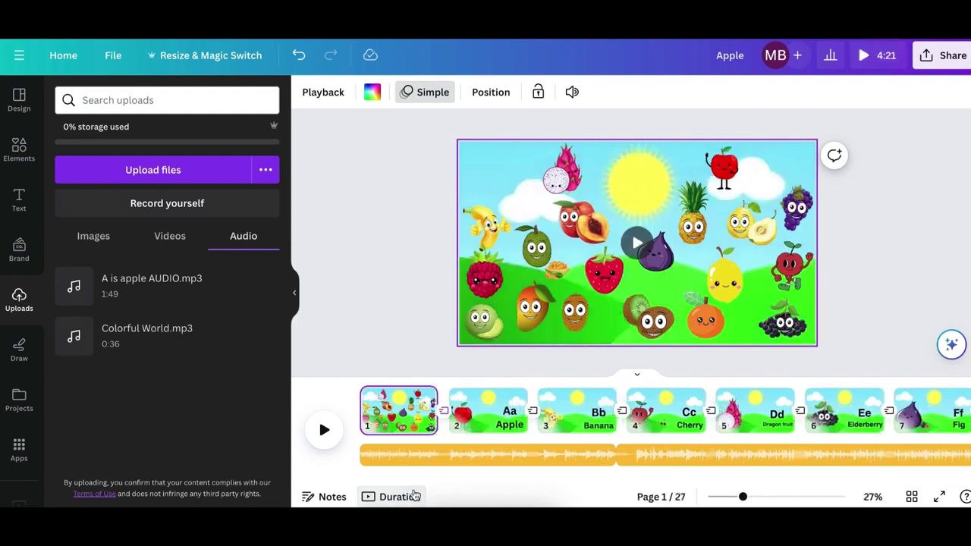
{"action": "left_click", "coordinate": [404, 493]}
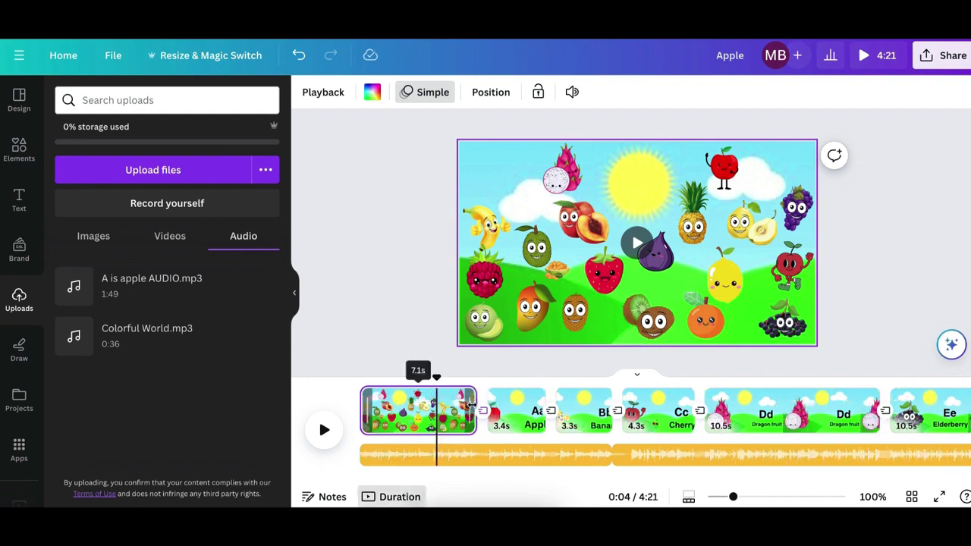
{"action": "left_click_drag", "start_coordinate": [536, 410], "coordinate": [537, 408]}
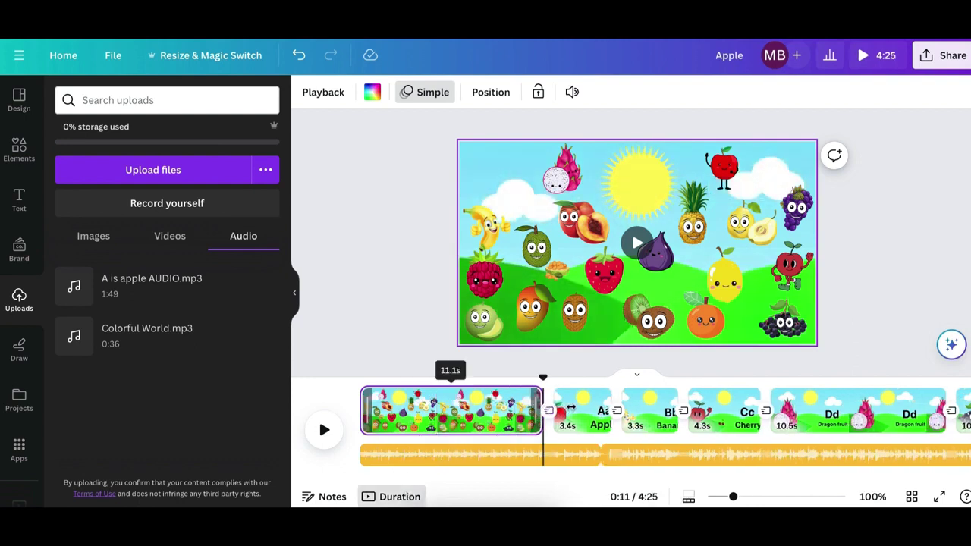
{"action": "left_click_drag", "start_coordinate": [592, 408], "coordinate": [584, 406]}
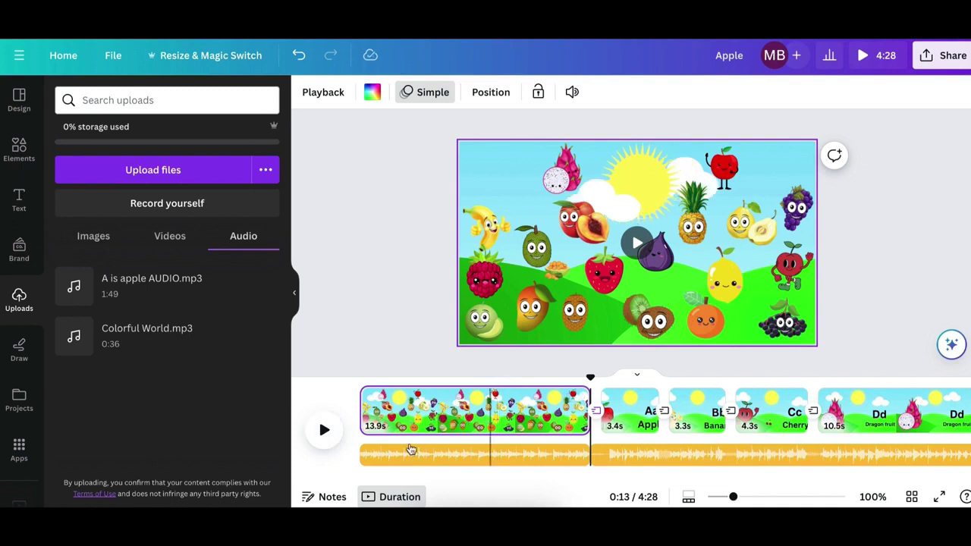
Play the video, split the audio at about 17 seconds where the Banana page begins, and set the Apple page's duration to 3.5 seconds
{"action": "left_click", "coordinate": [324, 430]}
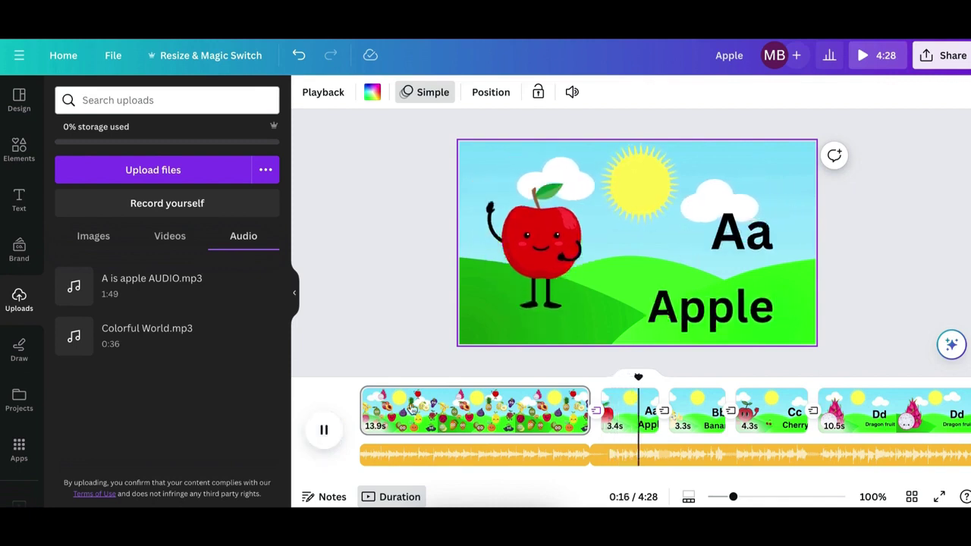
{"action": "left_click", "coordinate": [675, 390]}
{"action": "key", "text": "space"}
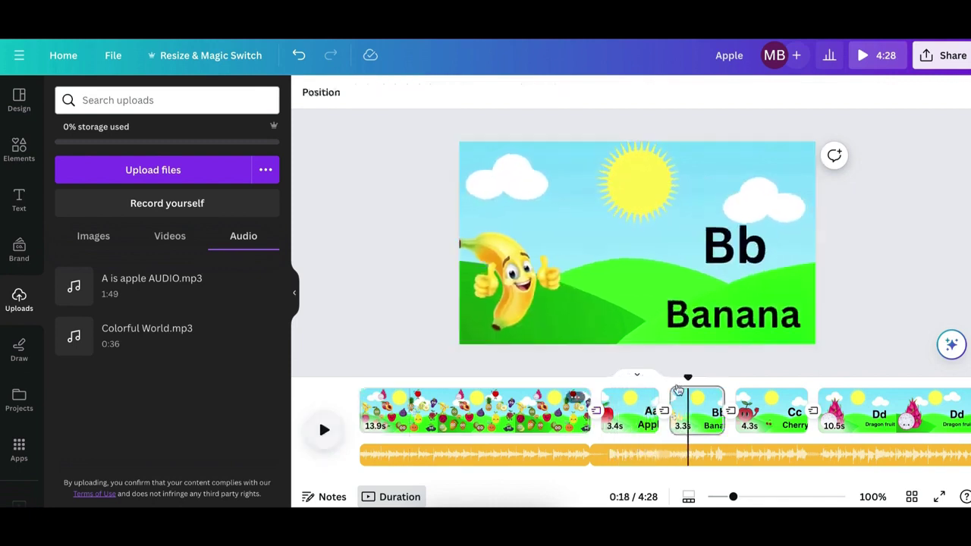
{"action": "left_click_drag", "start_coordinate": [689, 376], "coordinate": [677, 377]}
{"action": "right_click", "coordinate": [675, 454]}
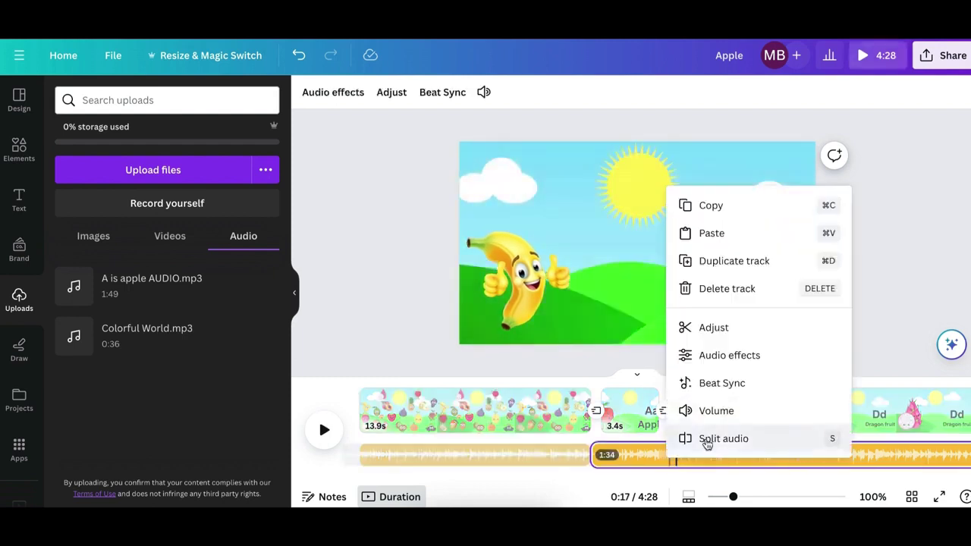
{"action": "left_click", "coordinate": [704, 440]}
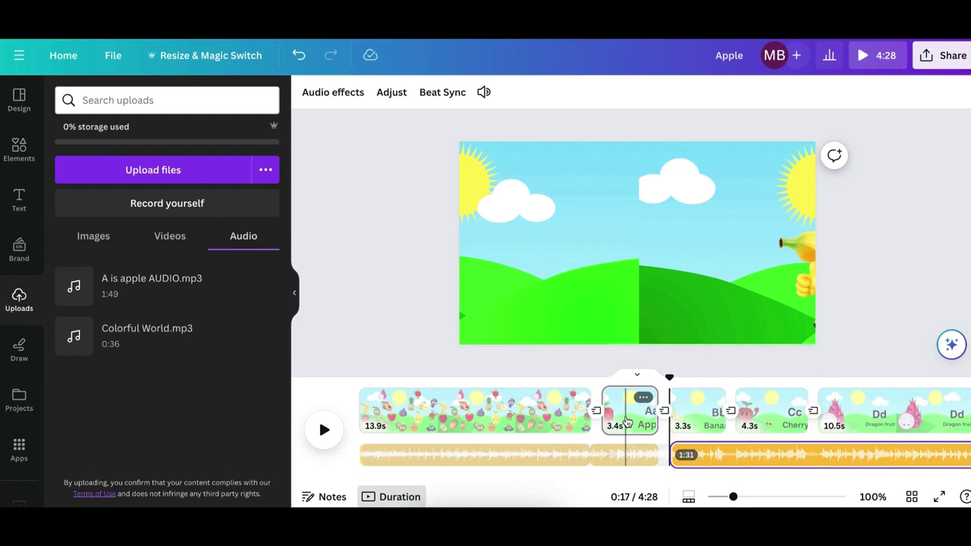
{"action": "left_click", "coordinate": [627, 422]}
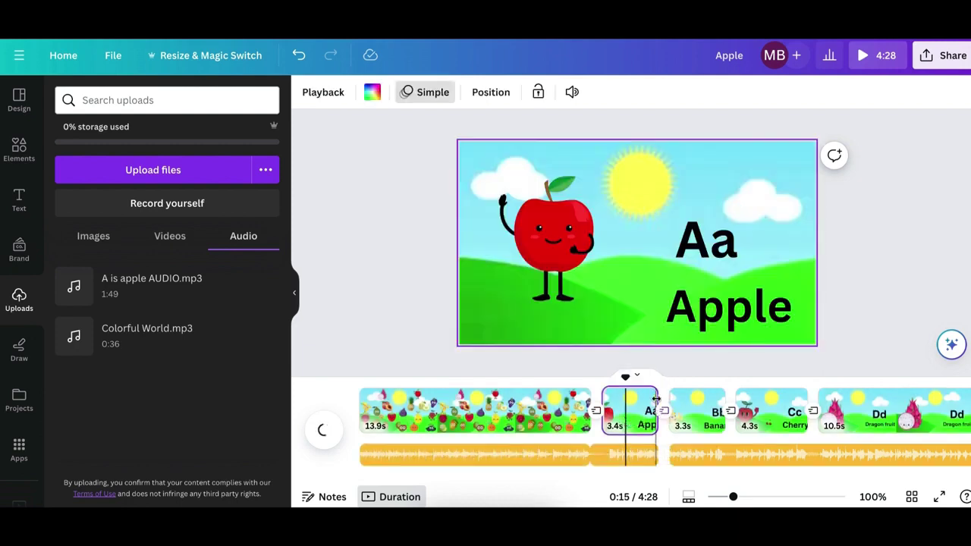
{"action": "left_click_drag", "start_coordinate": [657, 399], "coordinate": [659, 407]}
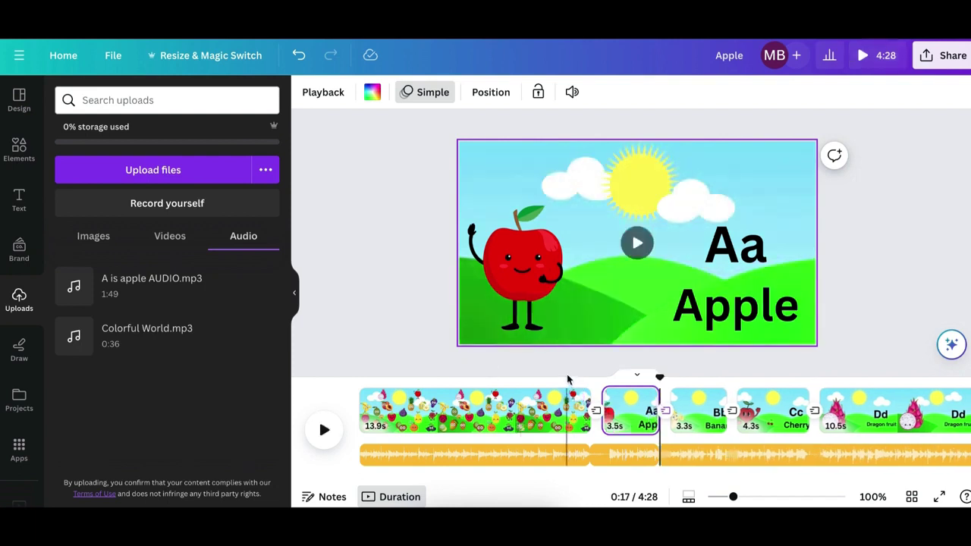
Play through the Banana page and split the audio at about 20.8 seconds, where the Cherry page begins
{"action": "left_click", "coordinate": [324, 431]}
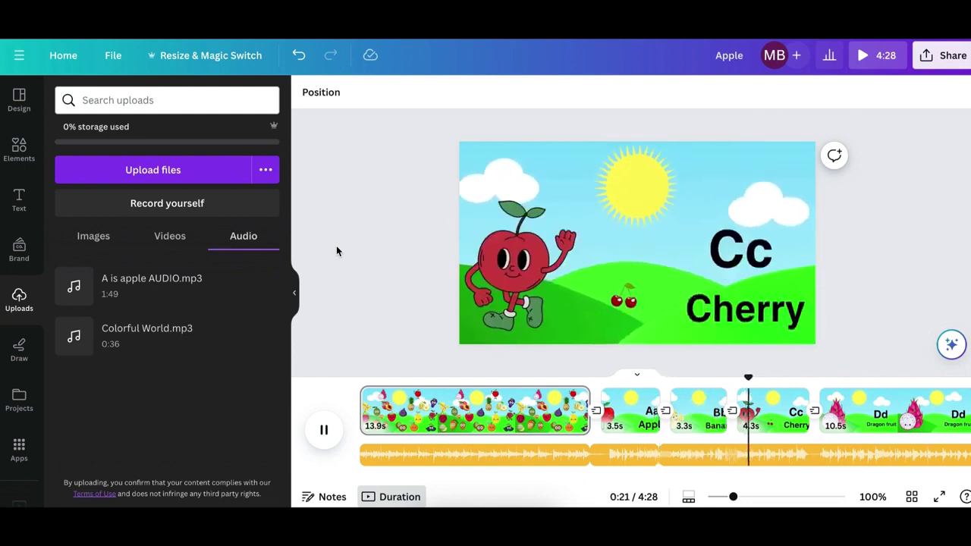
{"action": "left_click", "coordinate": [324, 434]}
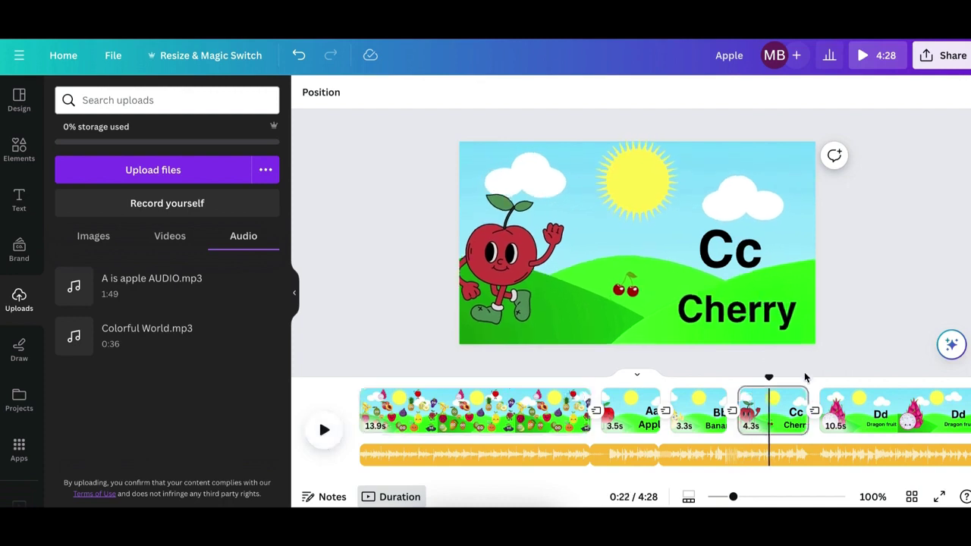
{"action": "left_click_drag", "start_coordinate": [770, 378], "coordinate": [729, 388]}
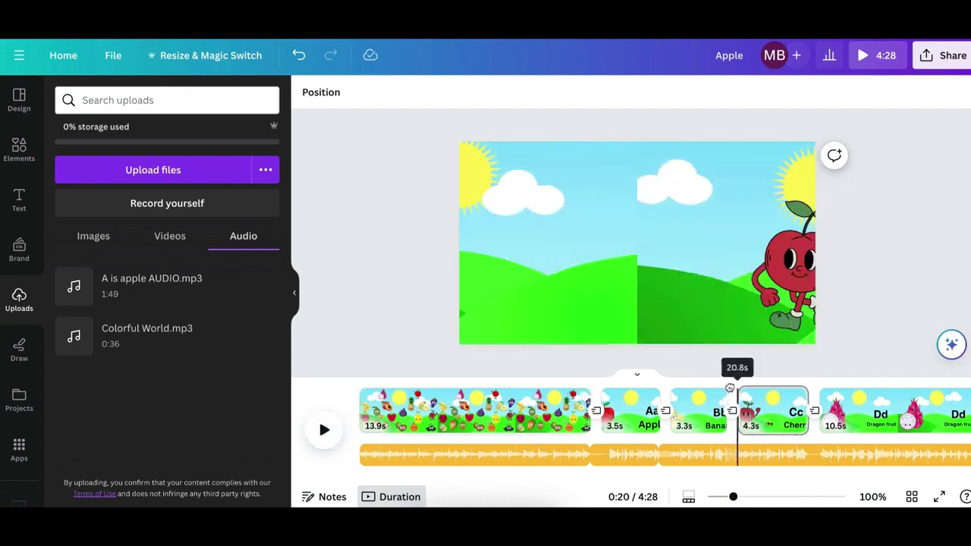
{"action": "right_click", "coordinate": [733, 458]}
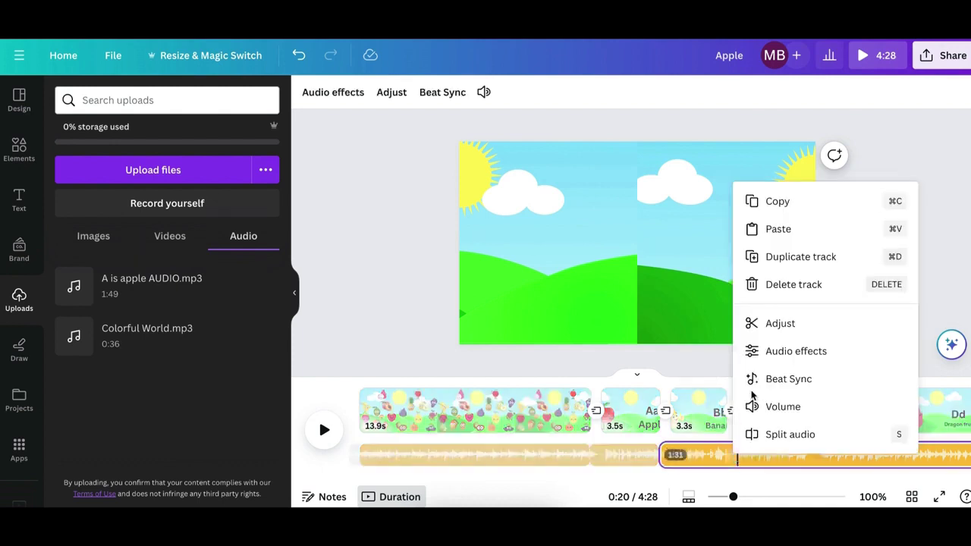
{"action": "left_click", "coordinate": [775, 434]}
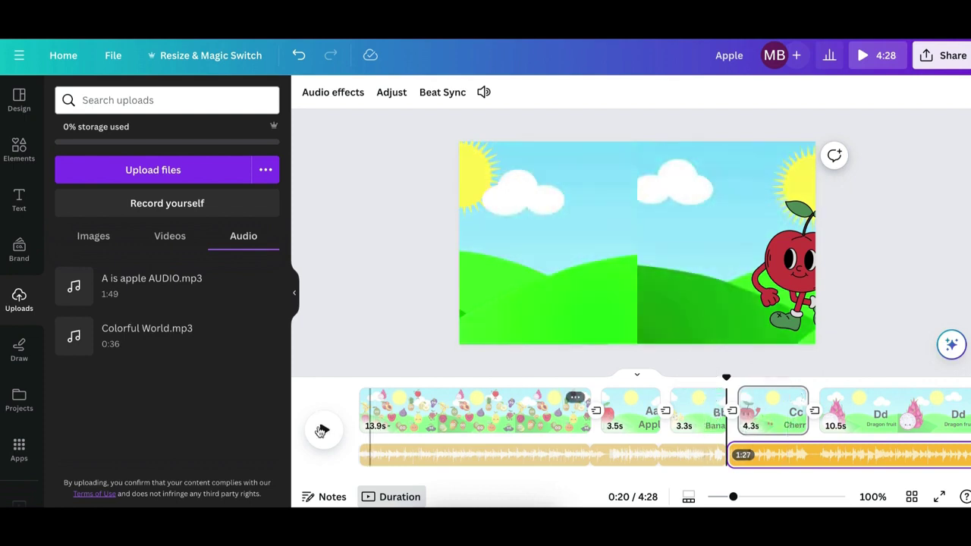
Play through the Cherry page and split the audio at about 25.2 seconds, where the Dragon fruit page begins
{"action": "left_click", "coordinate": [321, 430]}
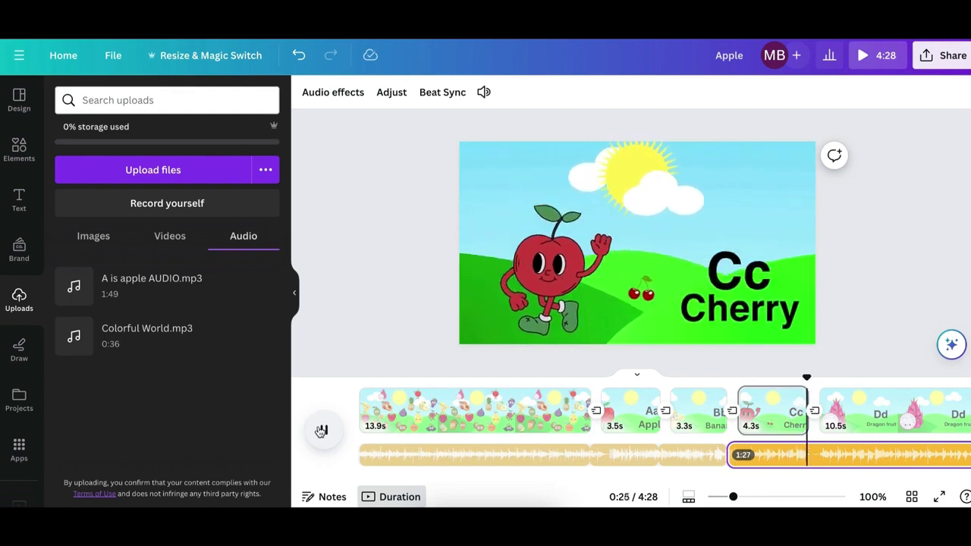
{"action": "left_click", "coordinate": [322, 430]}
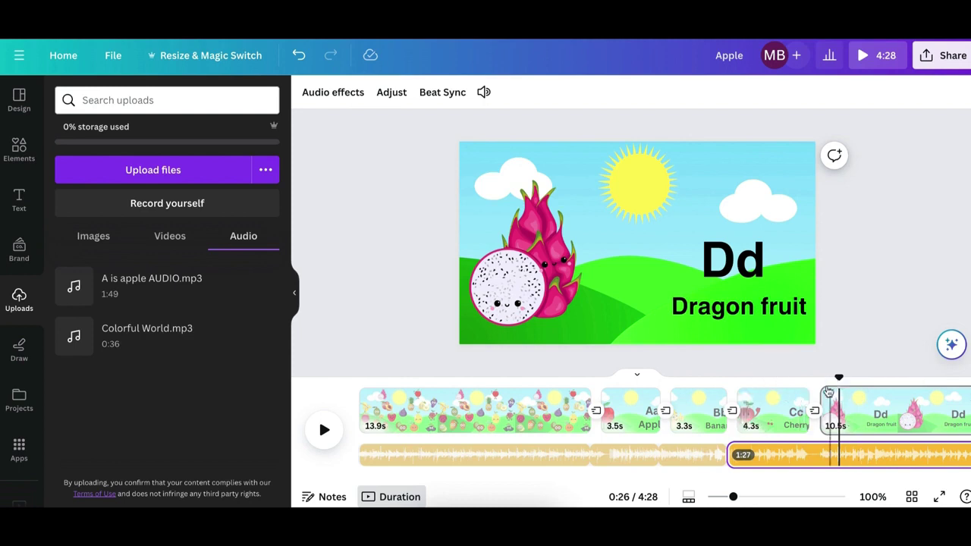
{"action": "left_click_drag", "start_coordinate": [840, 378], "coordinate": [820, 378]}
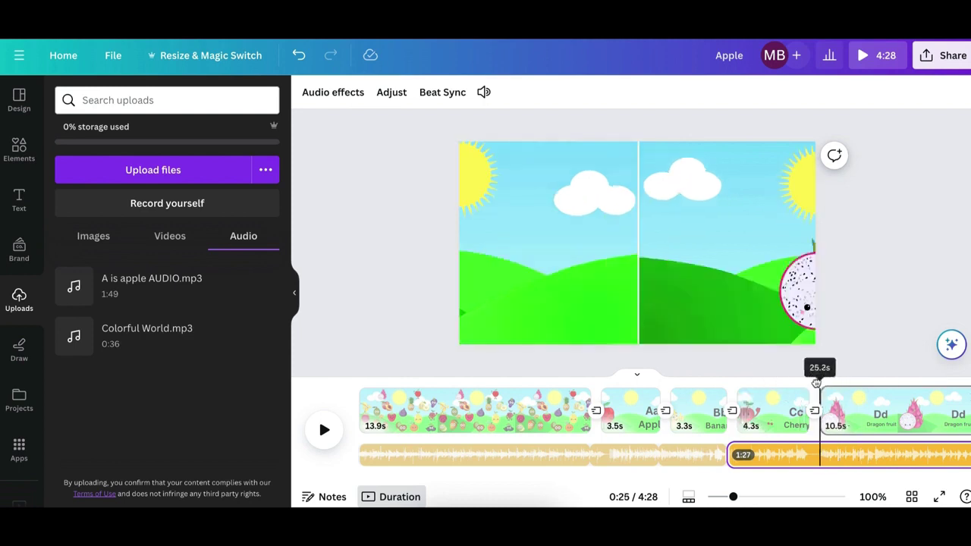
{"action": "right_click", "coordinate": [823, 455]}
{"action": "left_click", "coordinate": [827, 432]}
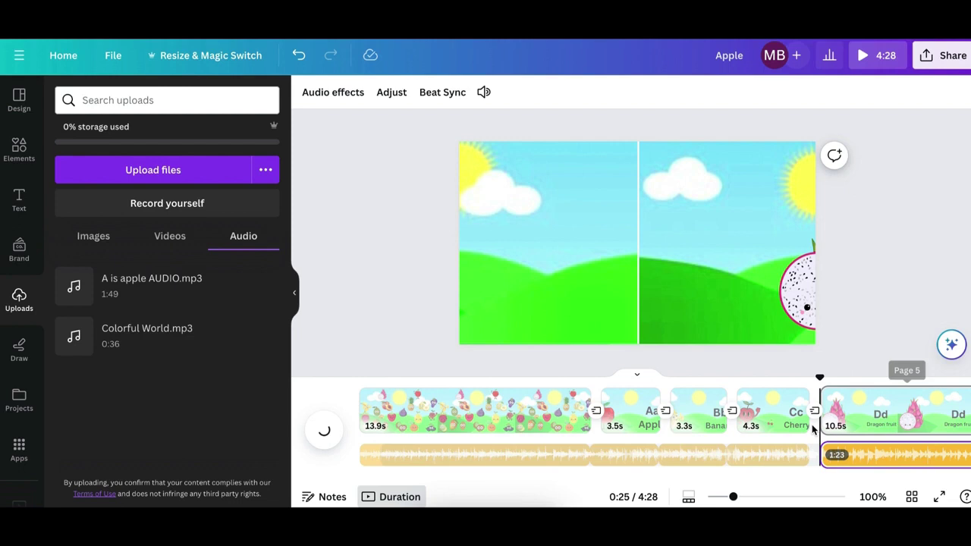
Split the audio at about 28 seconds within the Dragon fruit page and shorten that page to 4.1 seconds, checking the timing by playback
{"action": "left_click", "coordinate": [323, 430]}
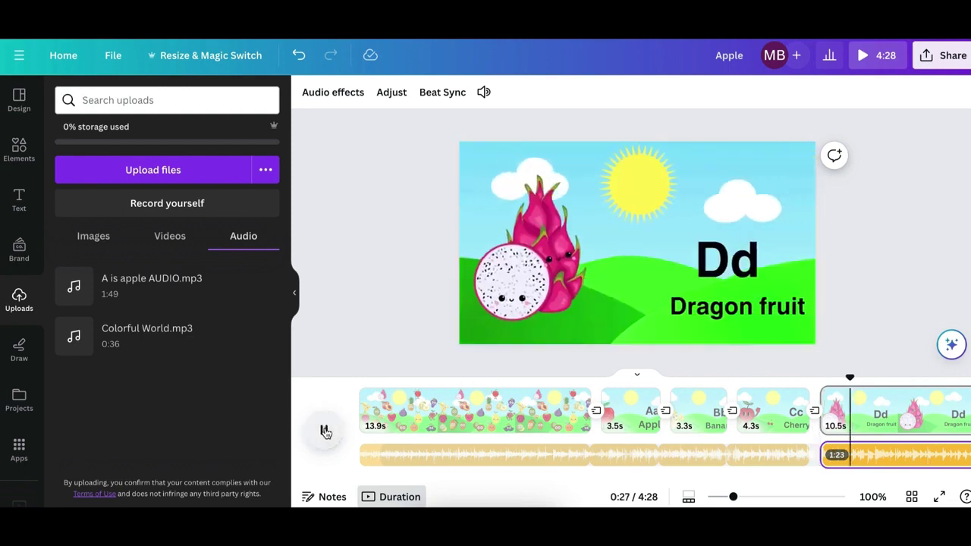
{"action": "left_click", "coordinate": [325, 430]}
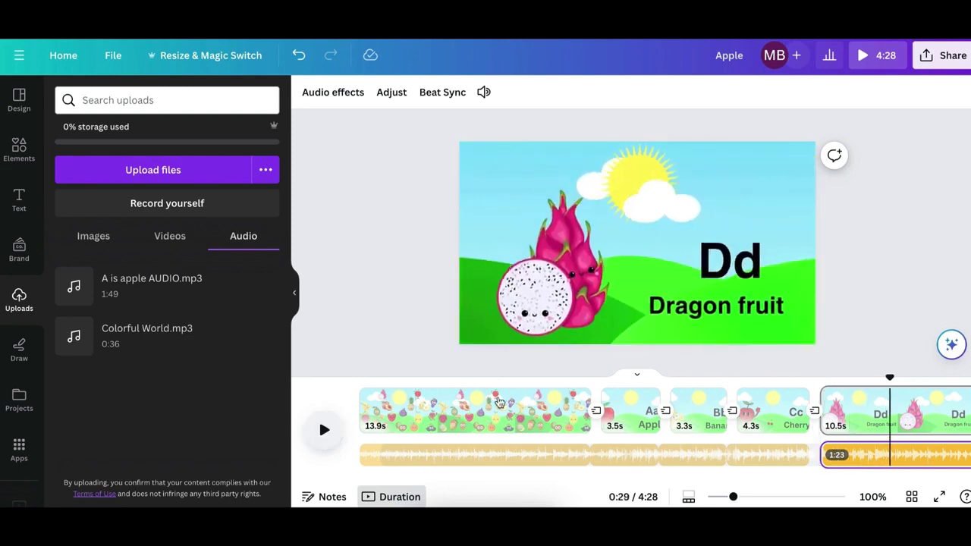
{"action": "left_click_drag", "start_coordinate": [888, 378], "coordinate": [823, 458]}
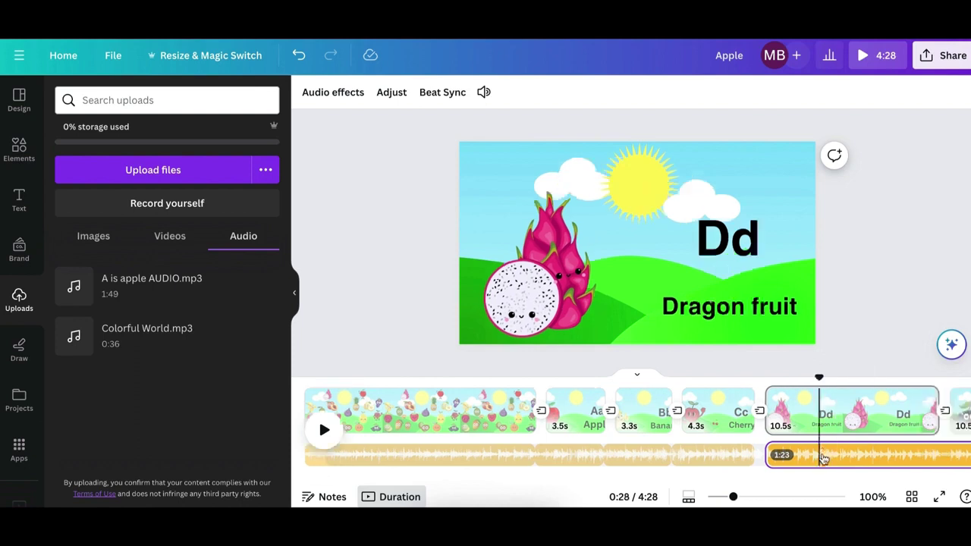
{"action": "right_click", "coordinate": [823, 457]}
{"action": "left_click", "coordinate": [880, 408]}
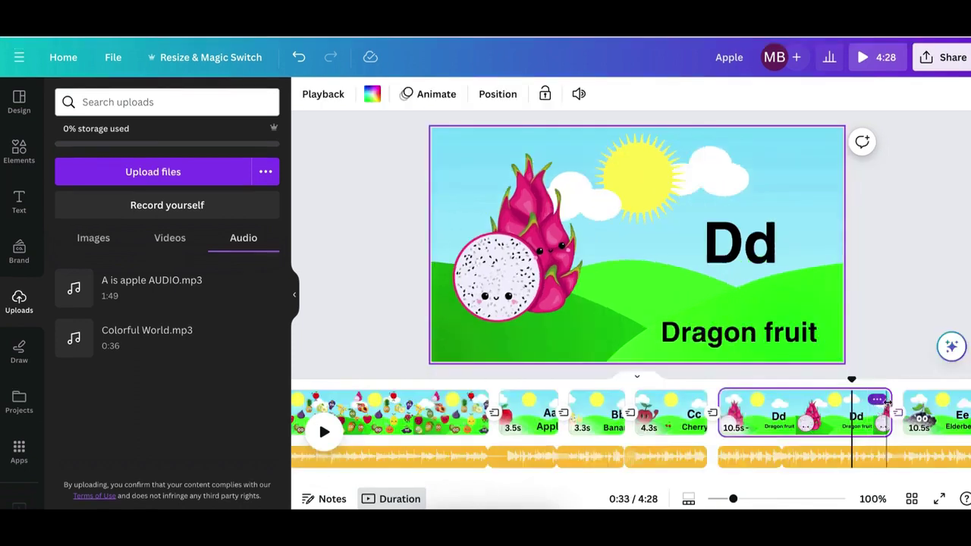
{"action": "left_click_drag", "start_coordinate": [886, 408], "coordinate": [734, 417]}
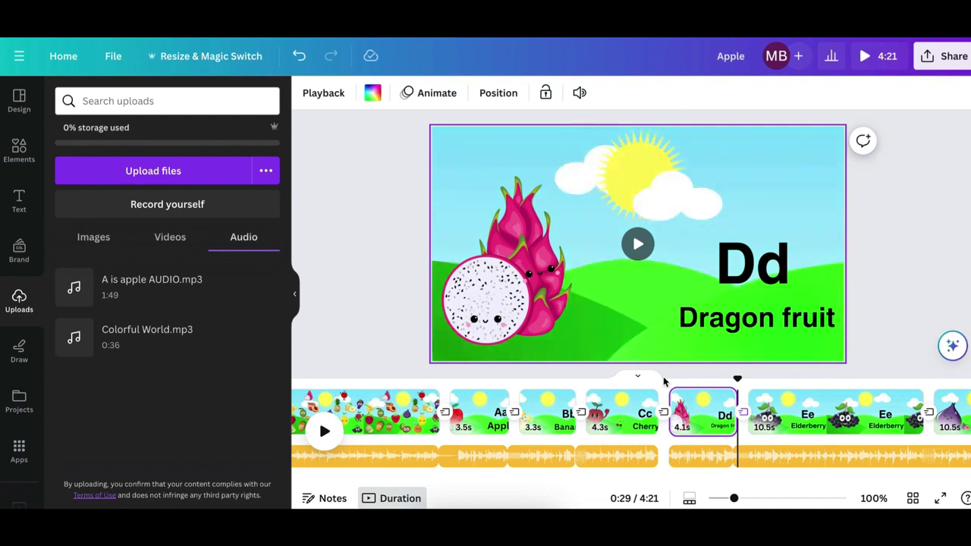
{"action": "left_click", "coordinate": [325, 430]}
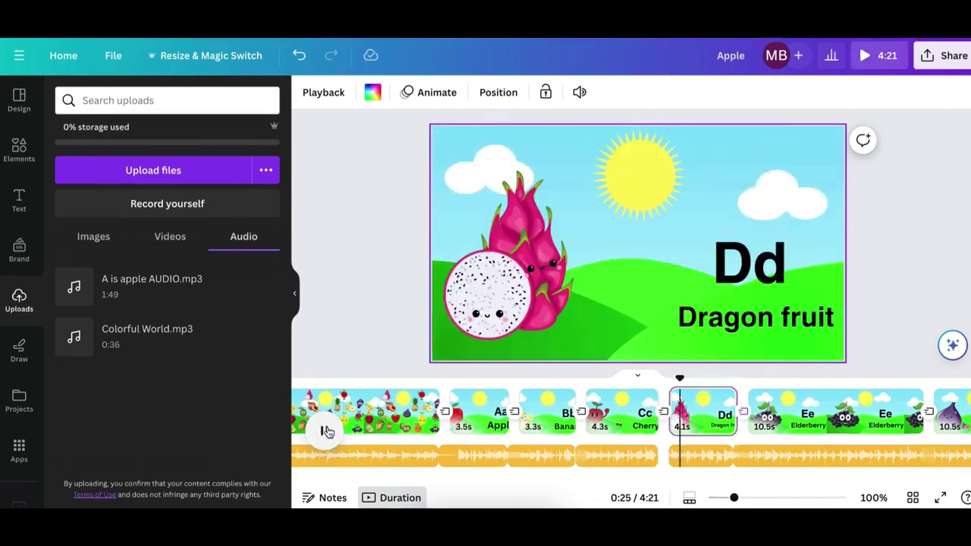